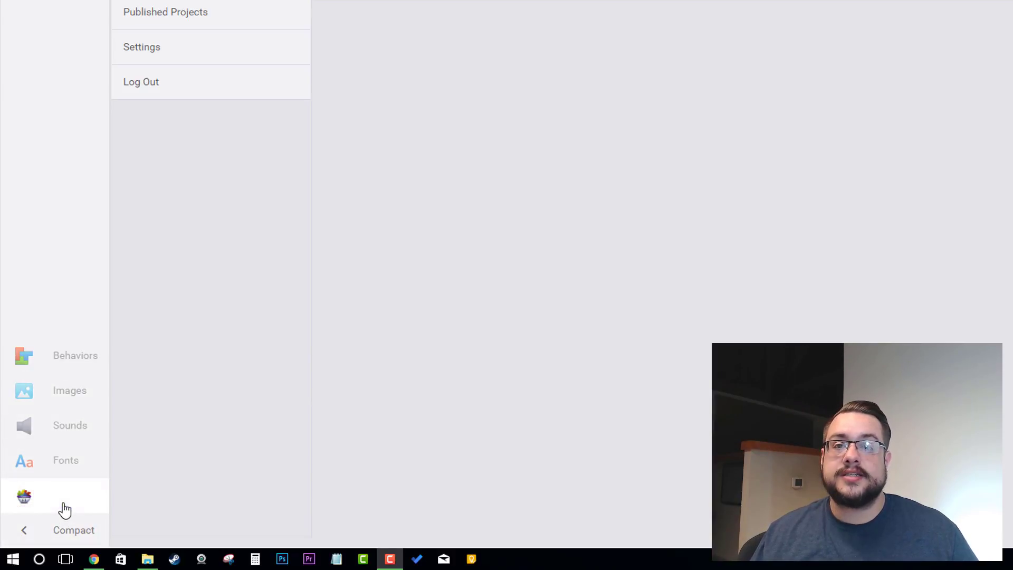
# Look over the tool settings and the project library's rename and delete options.
pyautogui.click(67, 543)
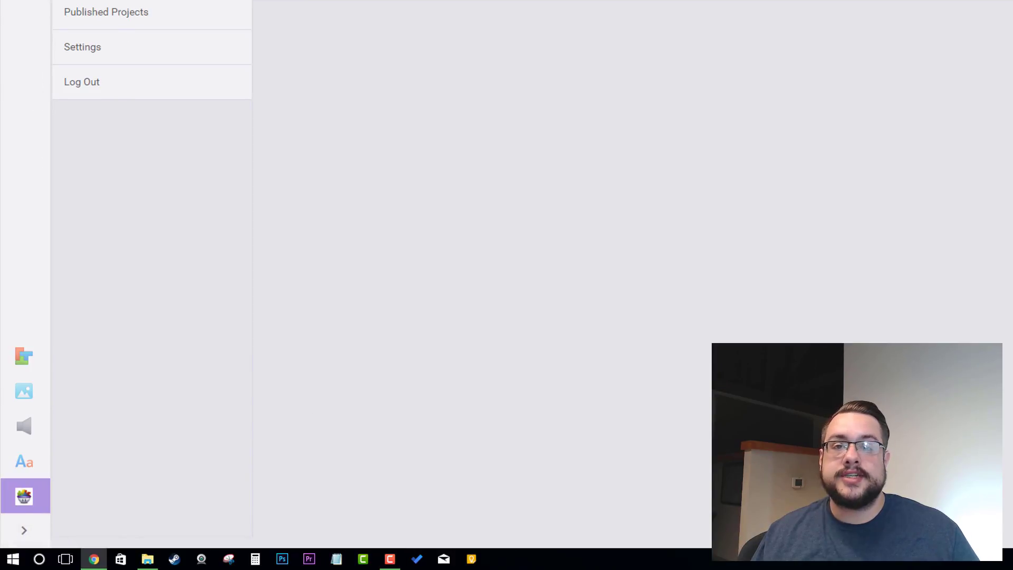
pyautogui.click(25, 530)
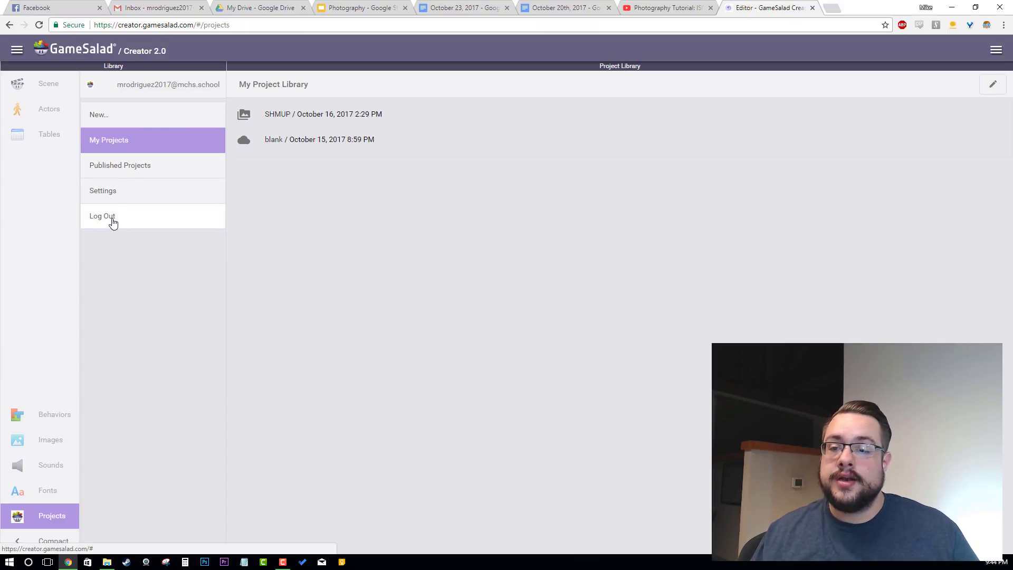
pyautogui.click(134, 191)
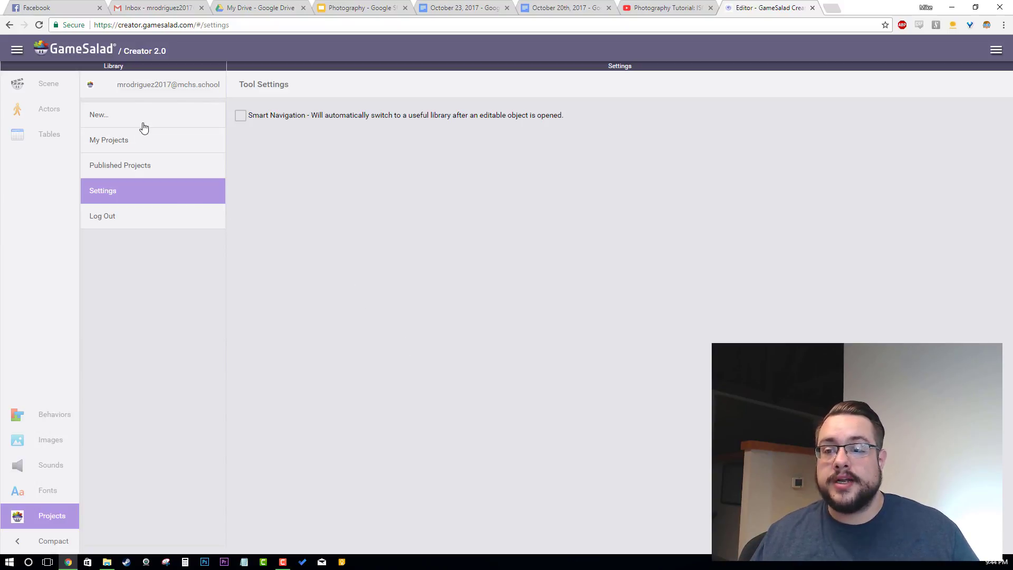
pyautogui.click(121, 145)
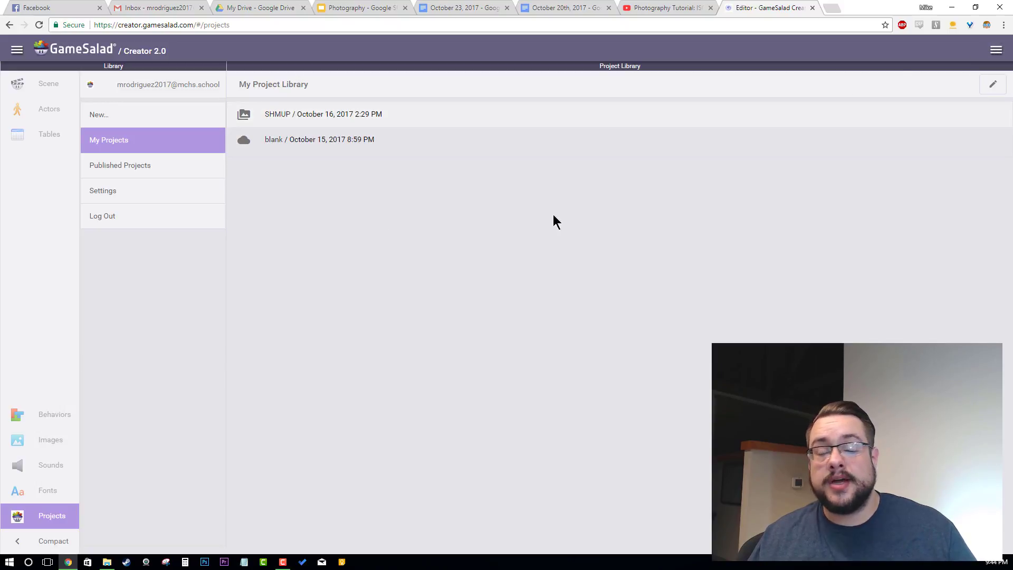
pyautogui.click(996, 90)
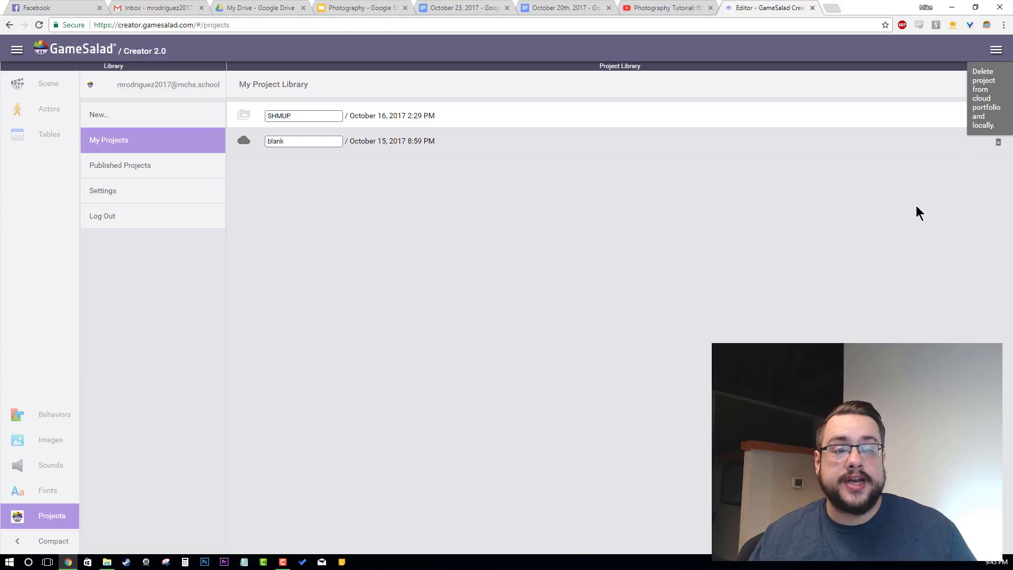
pyautogui.click(993, 84)
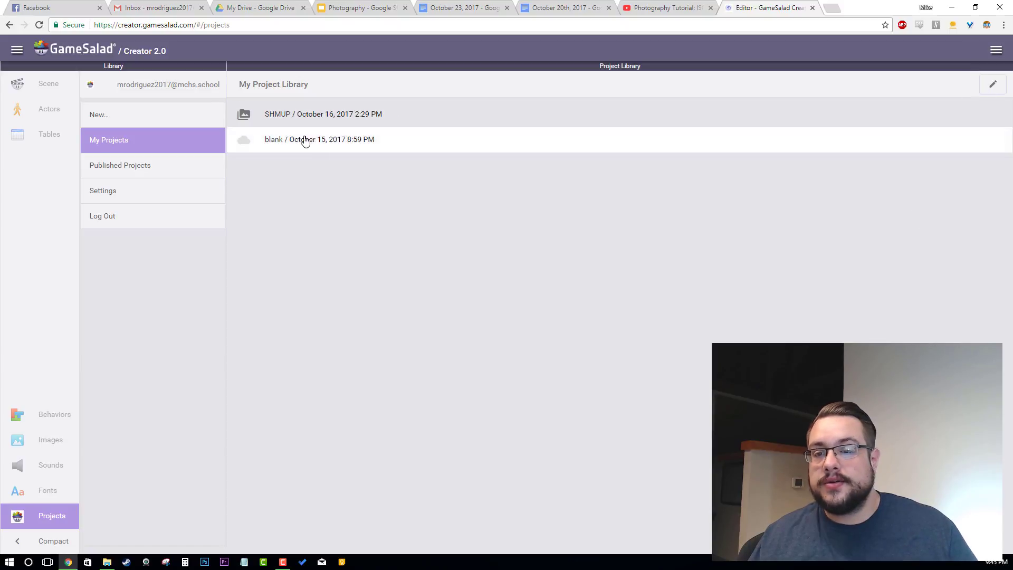
# Create a project from the New Blank Project template and open it from the project library.
pyautogui.click(113, 121)
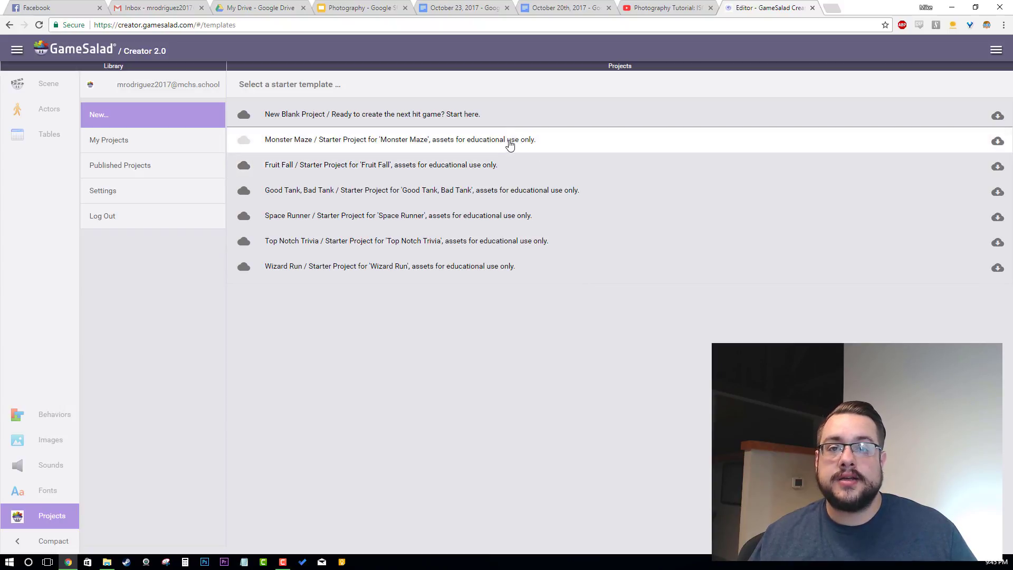
pyautogui.click(275, 117)
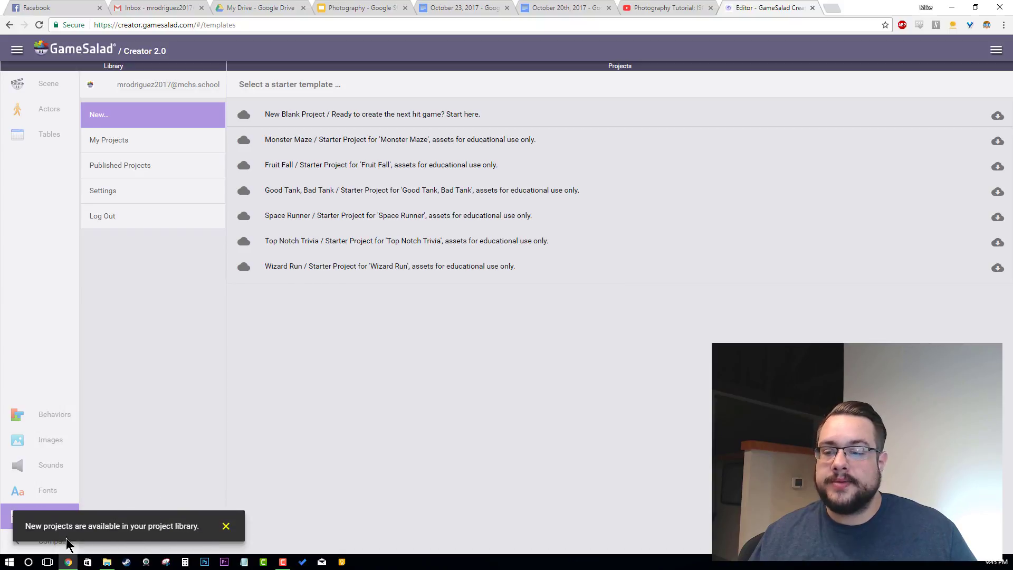
pyautogui.click(129, 144)
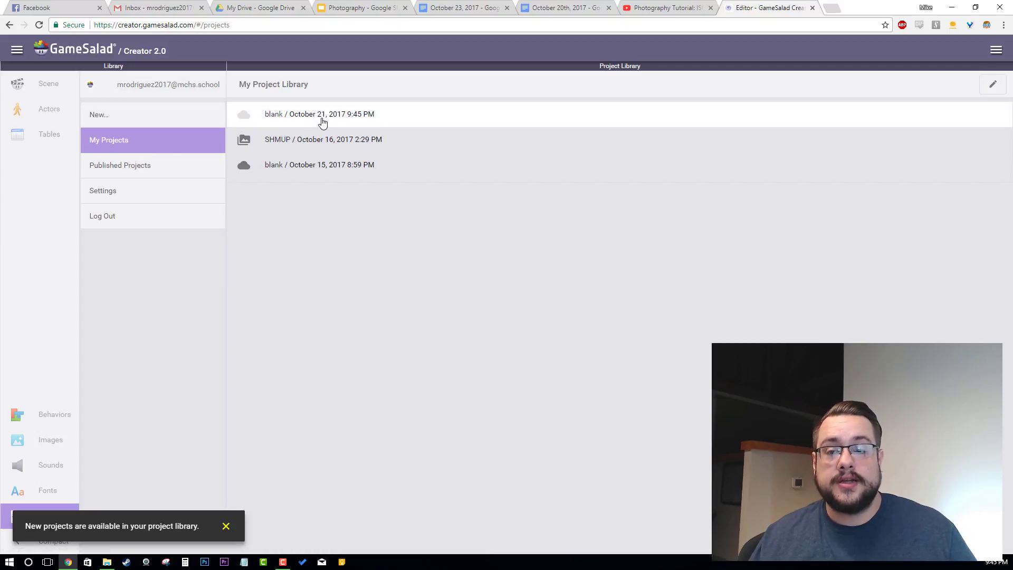
pyautogui.click(301, 116)
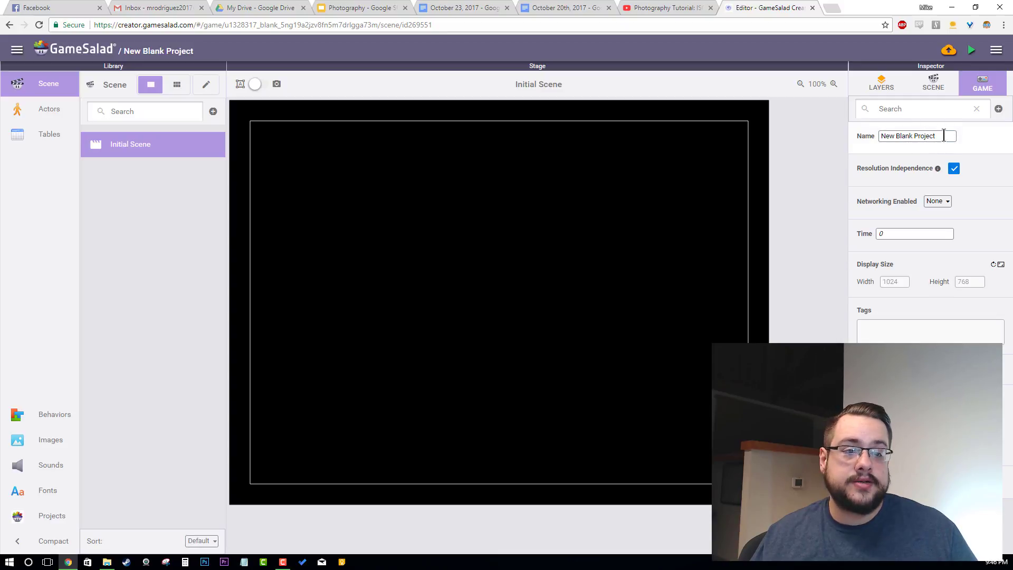
# Rename the game as My Great Game and check the available display size presets.
pyautogui.tripleClick(900, 133)
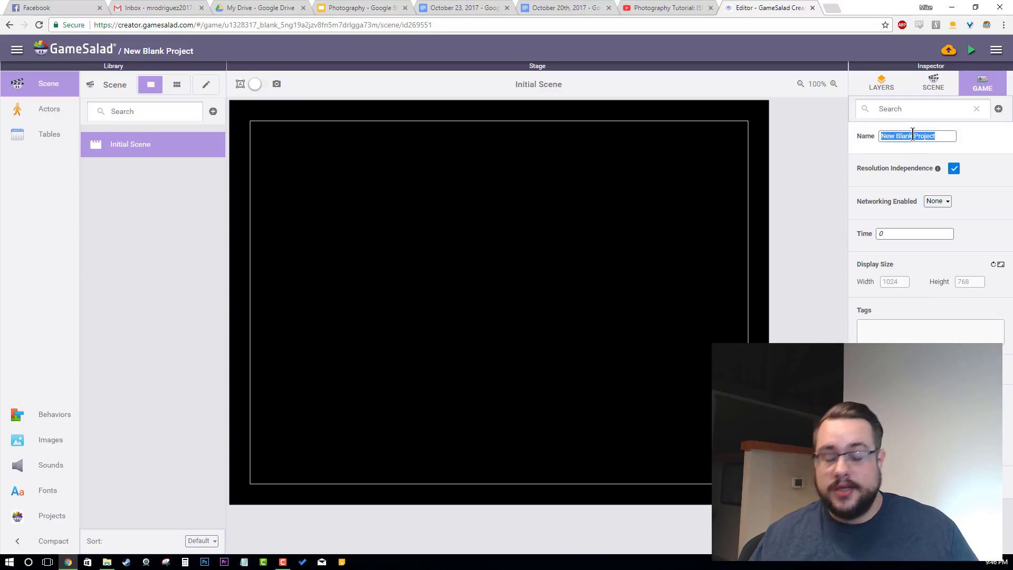
pyautogui.write('My Gr')
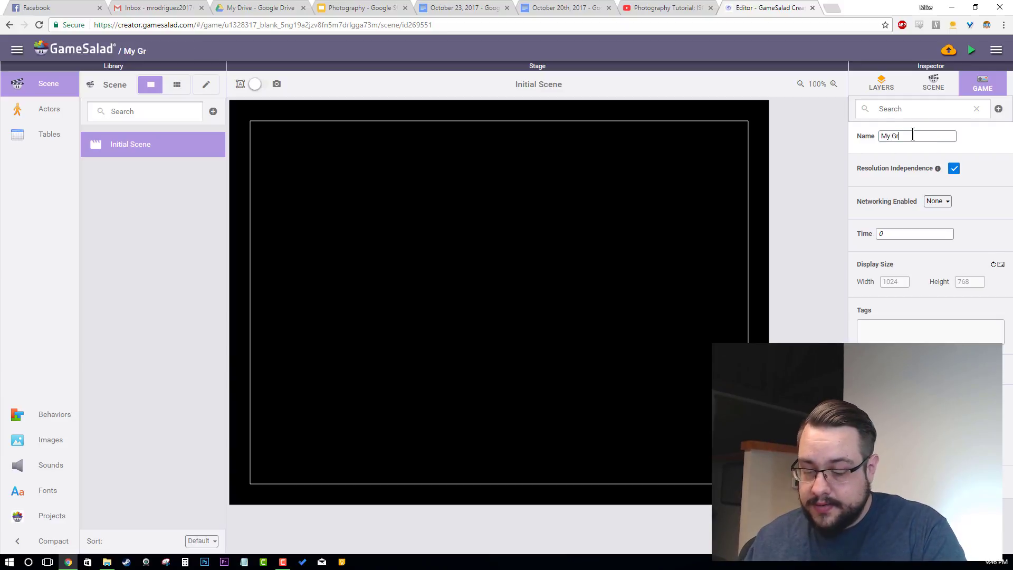
pyautogui.write('eat Game')
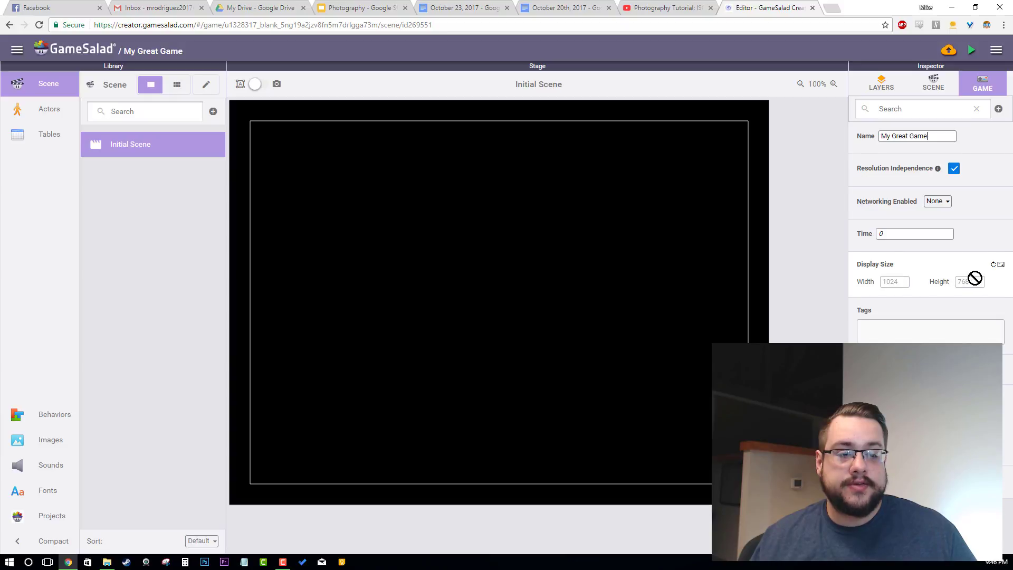
pyautogui.click(1001, 265)
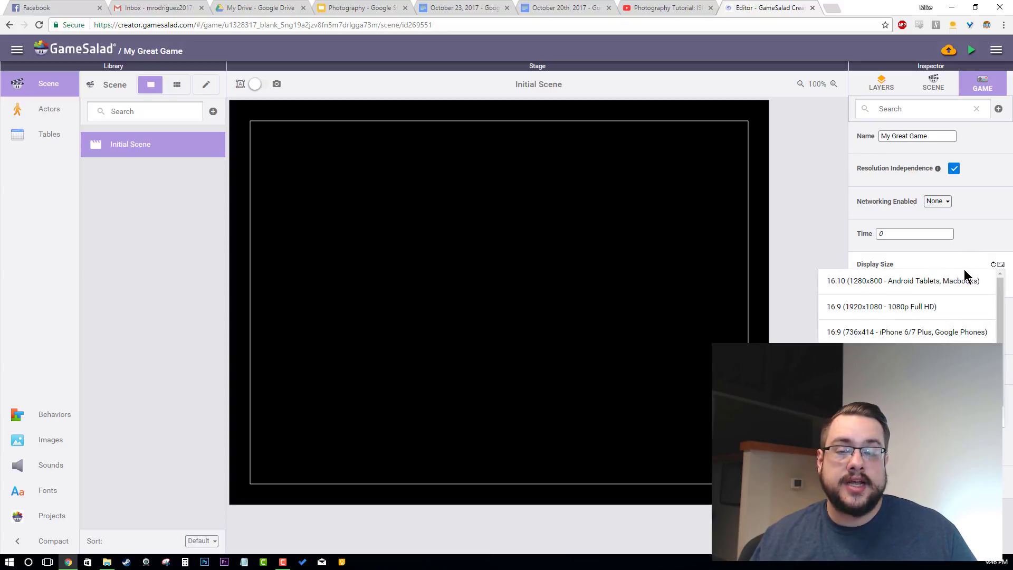
pyautogui.click(996, 265)
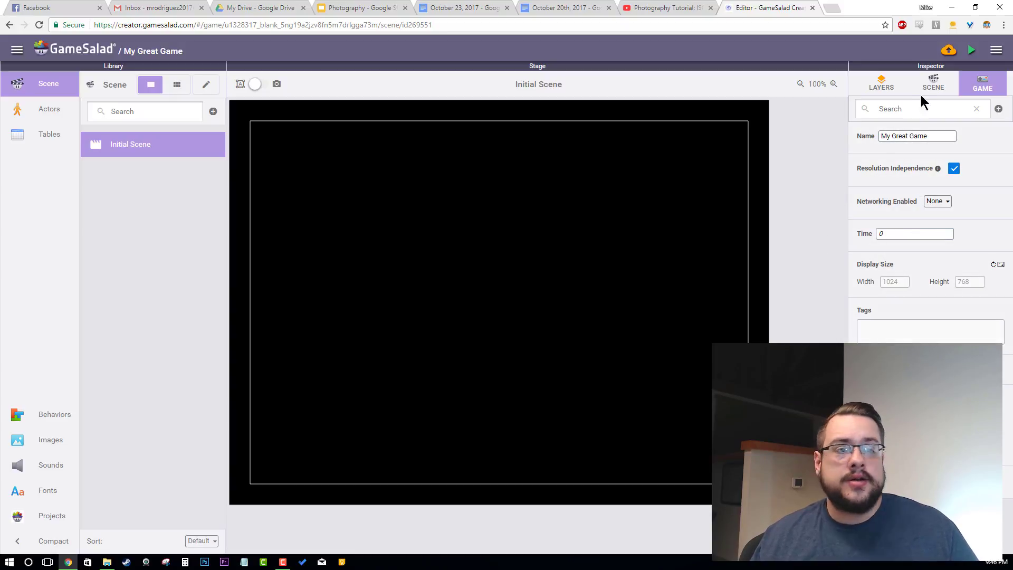
# Rename the initial scene as Level 1.
pyautogui.click(934, 84)
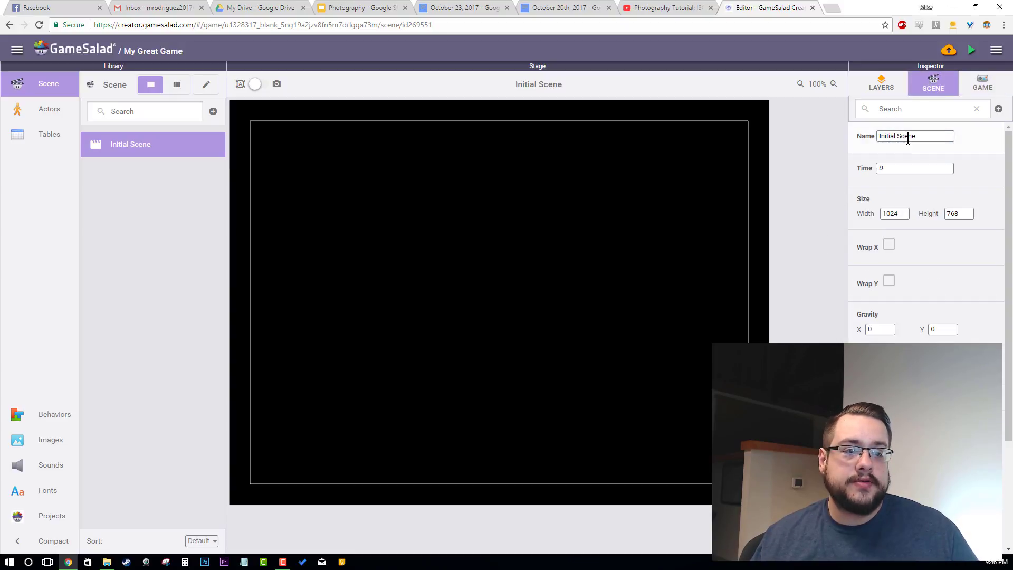
pyautogui.tripleClick(927, 137)
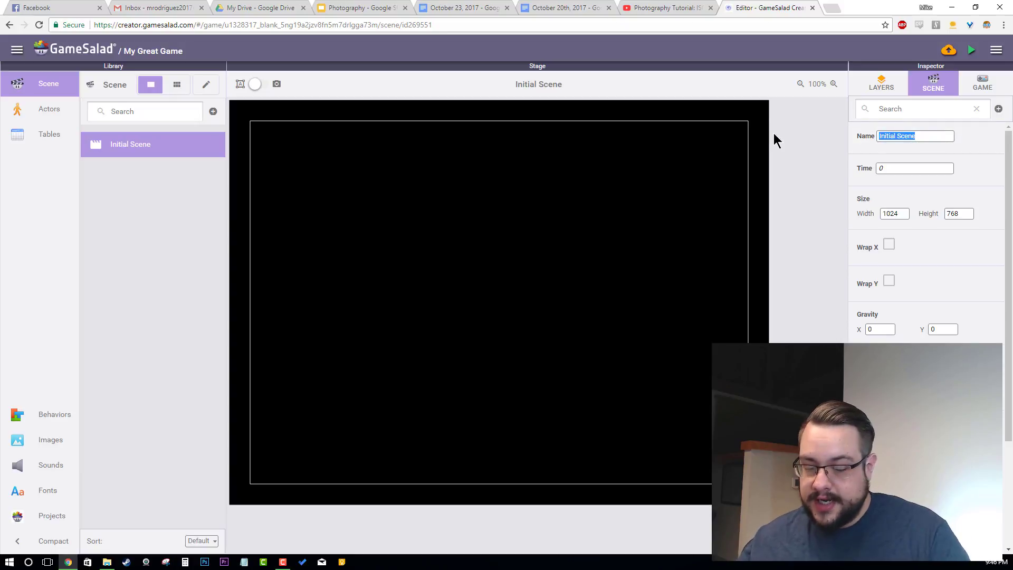
pyautogui.write('Menu')
pyautogui.press('BackSpace')
pyautogui.press('BackSpace')
pyautogui.press('BackSpace')
pyautogui.press('BackSpace')
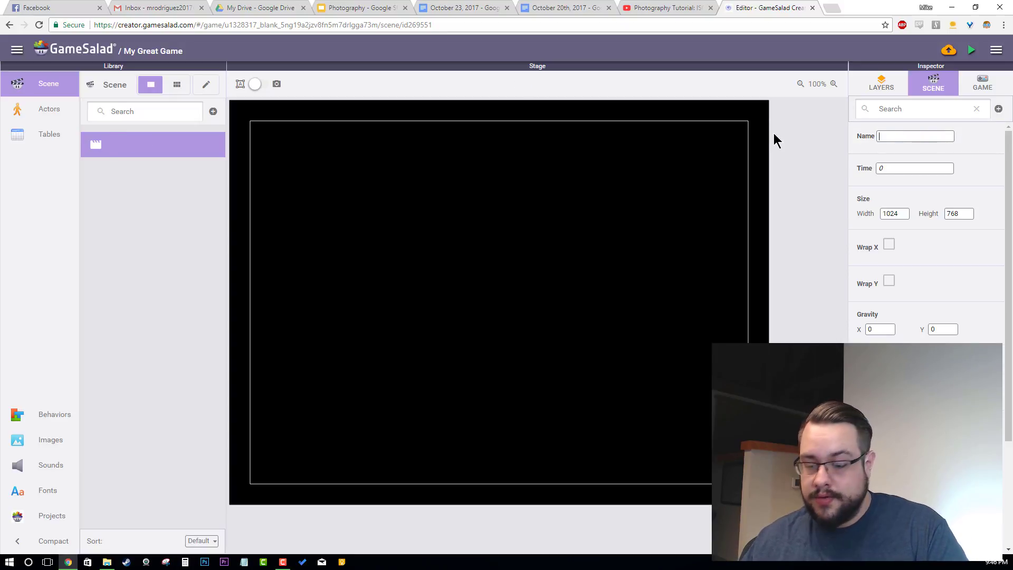
pyautogui.write('Level 1')
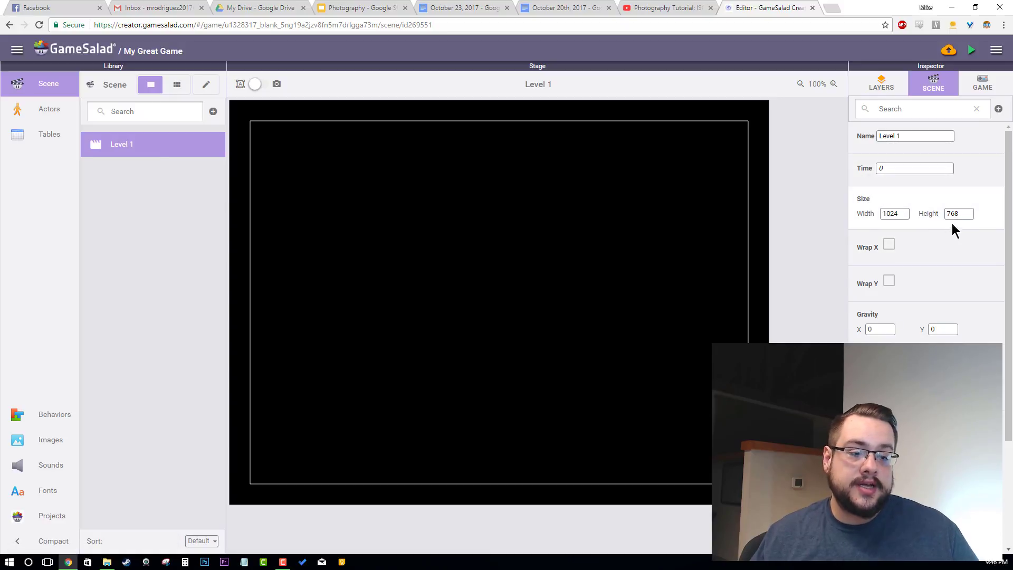
# Examine the Level 1 scene's attributes and the settings of its Background layer.
pyautogui.scroll(-2, 954, 231)
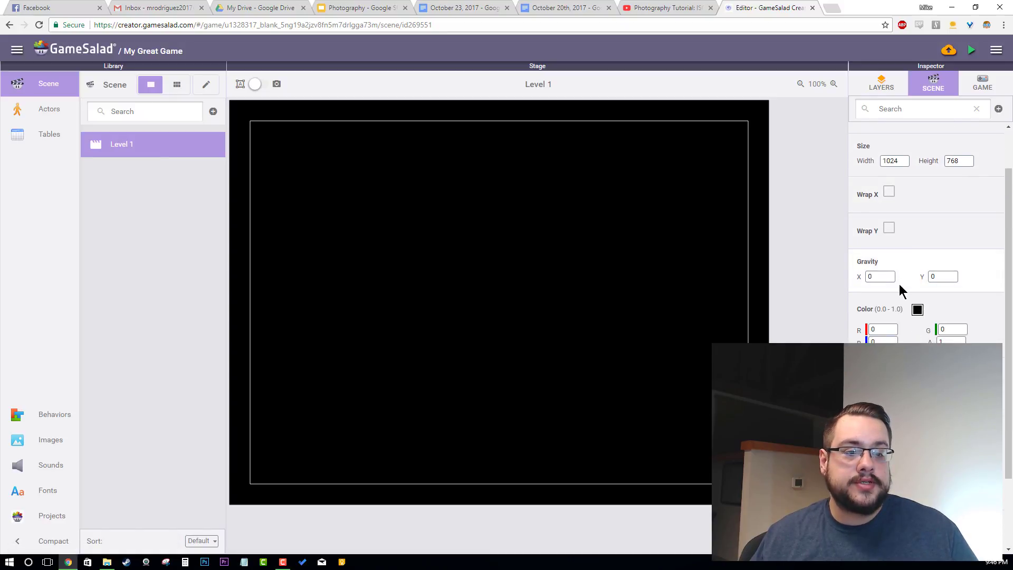
pyautogui.scroll(-4, 902, 292)
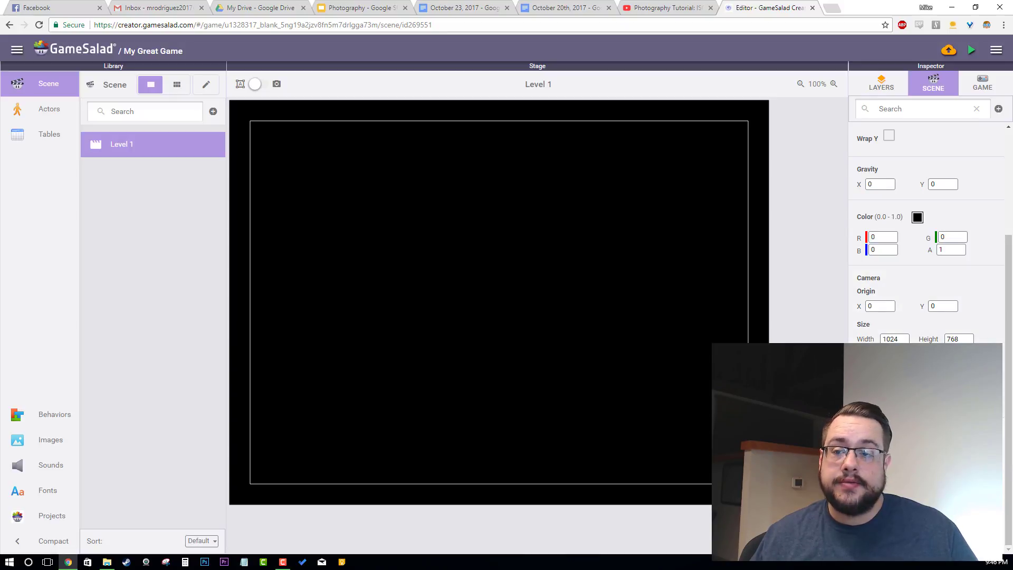
pyautogui.click(886, 89)
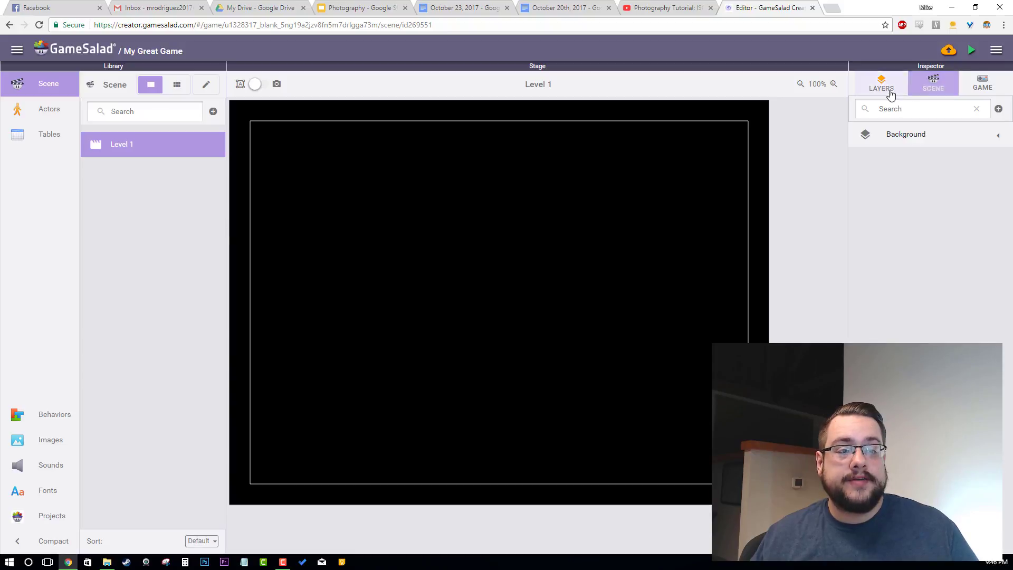
pyautogui.click(998, 134)
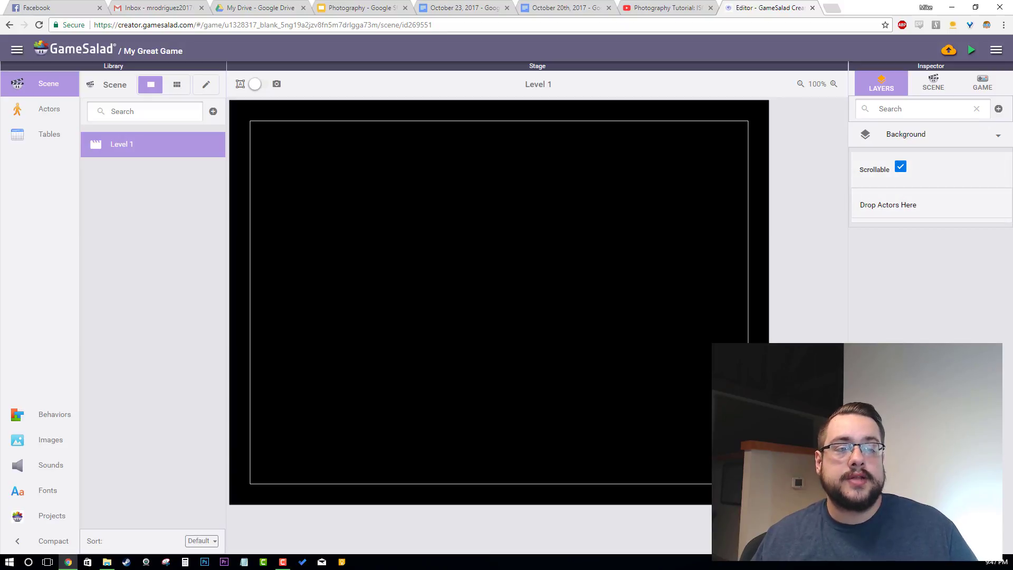
pyautogui.click(998, 135)
pyautogui.click(984, 85)
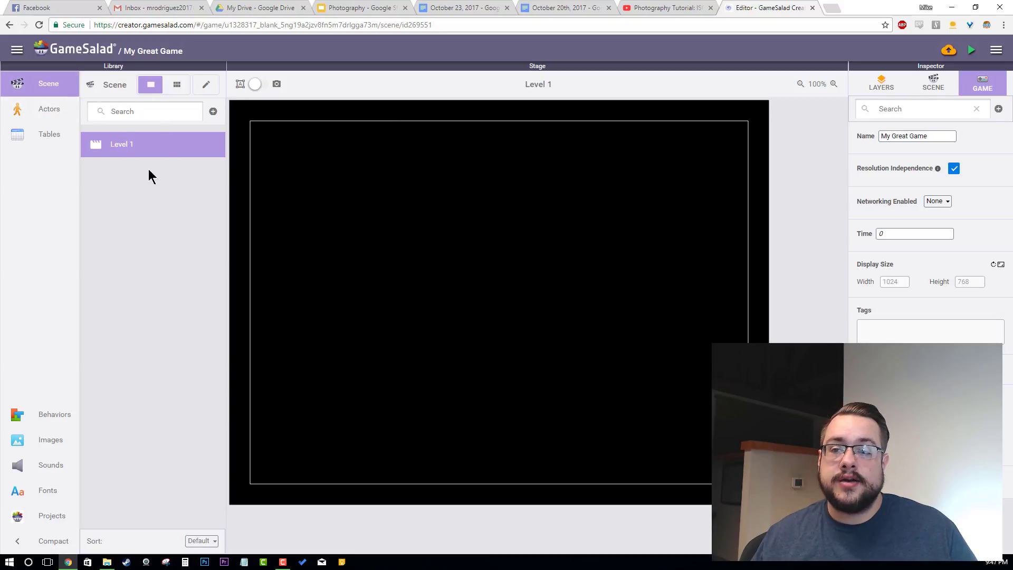
# Add a new actor to the project and name it Player.
pyautogui.click(63, 111)
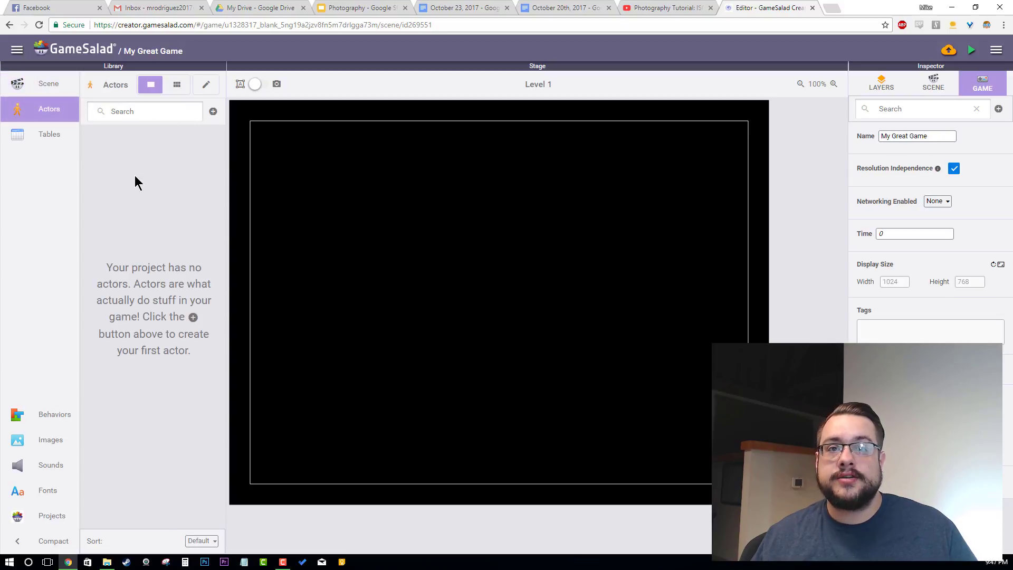
pyautogui.click(213, 111)
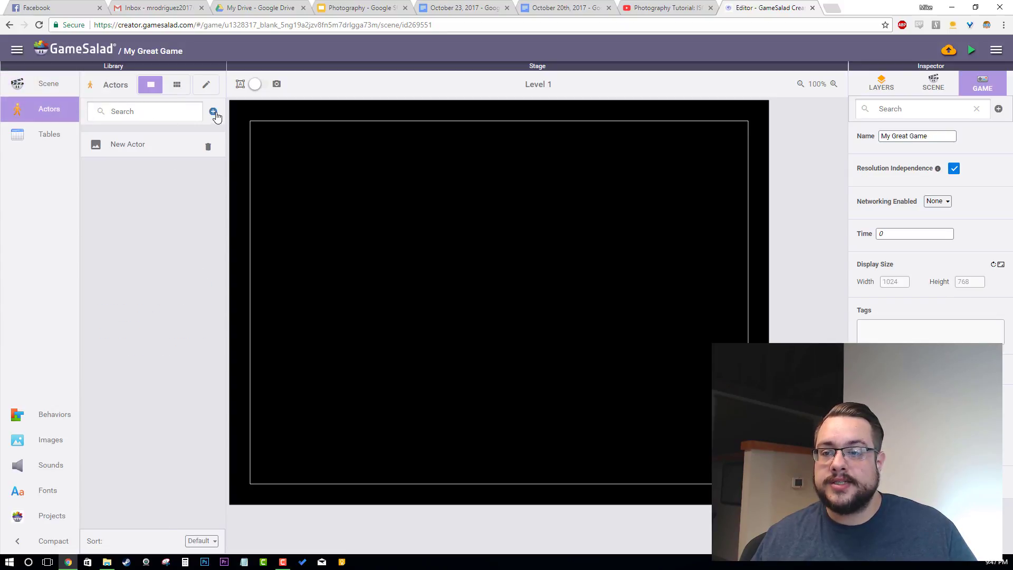
pyautogui.doubleClick(136, 150)
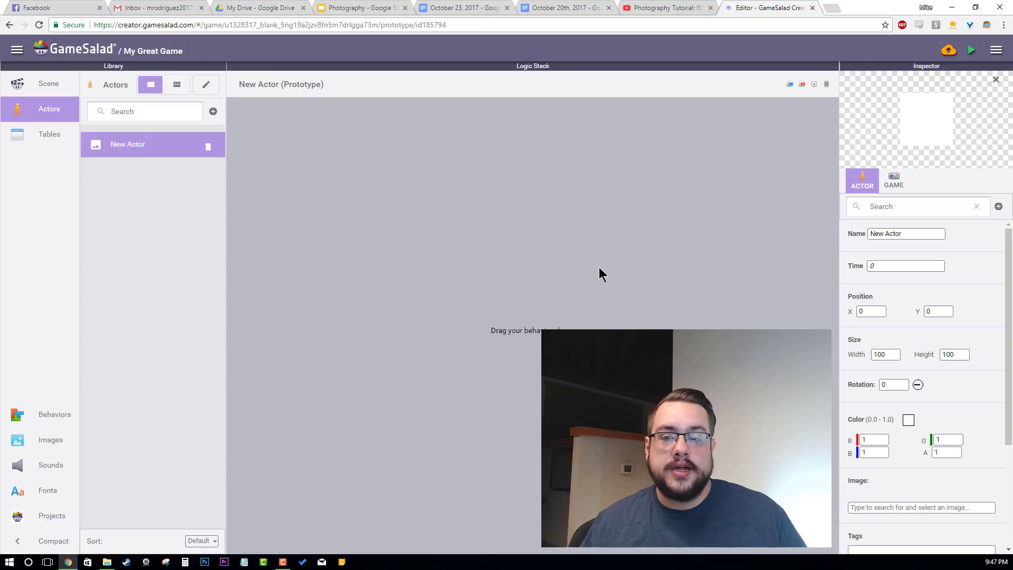
pyautogui.click(909, 233)
pyautogui.write('Player')
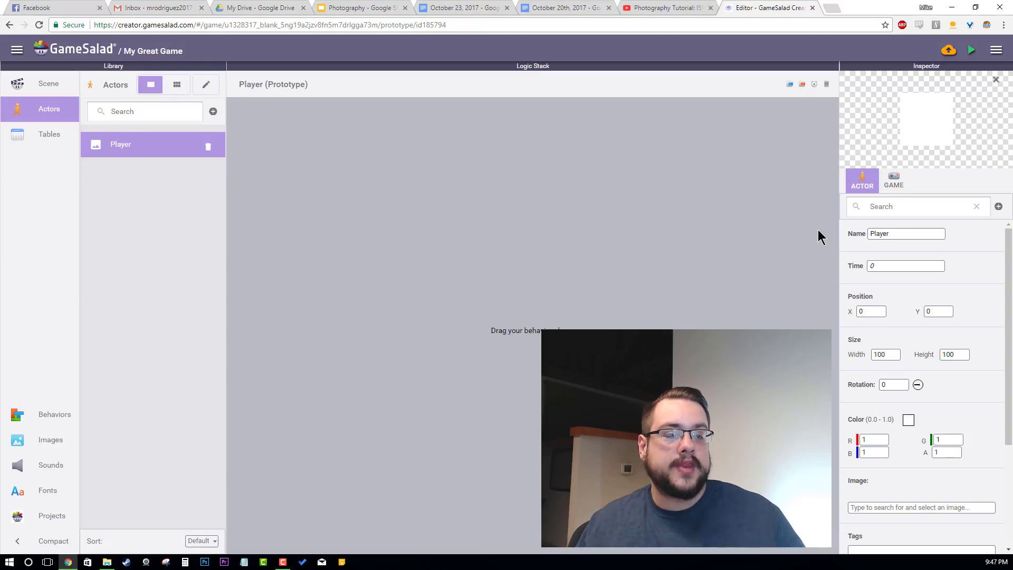
pyautogui.press('Return')
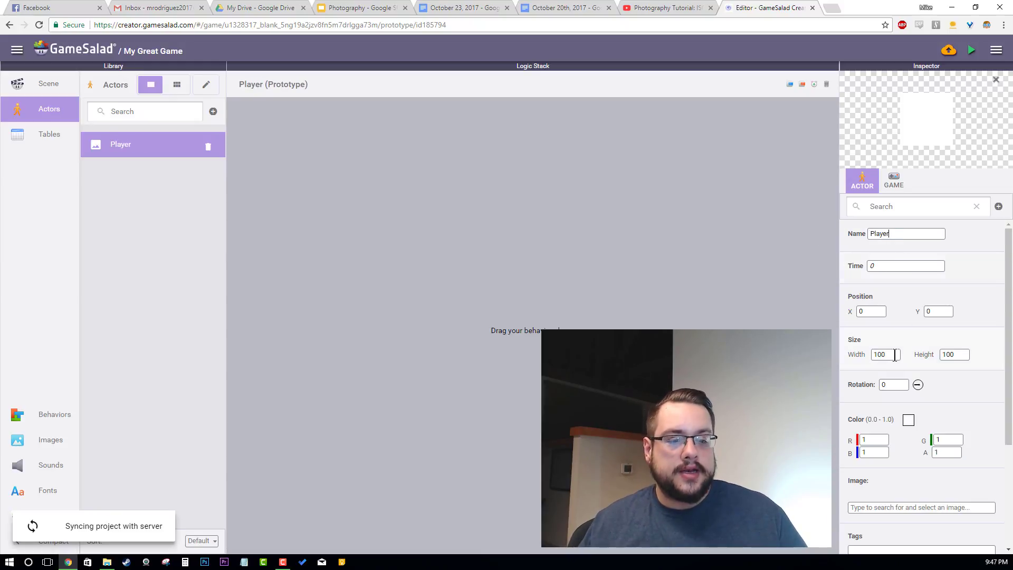
# Set the Player actor's color to green (R 0.15294, G 0.68235, B 0.37647).
pyautogui.click(908, 420)
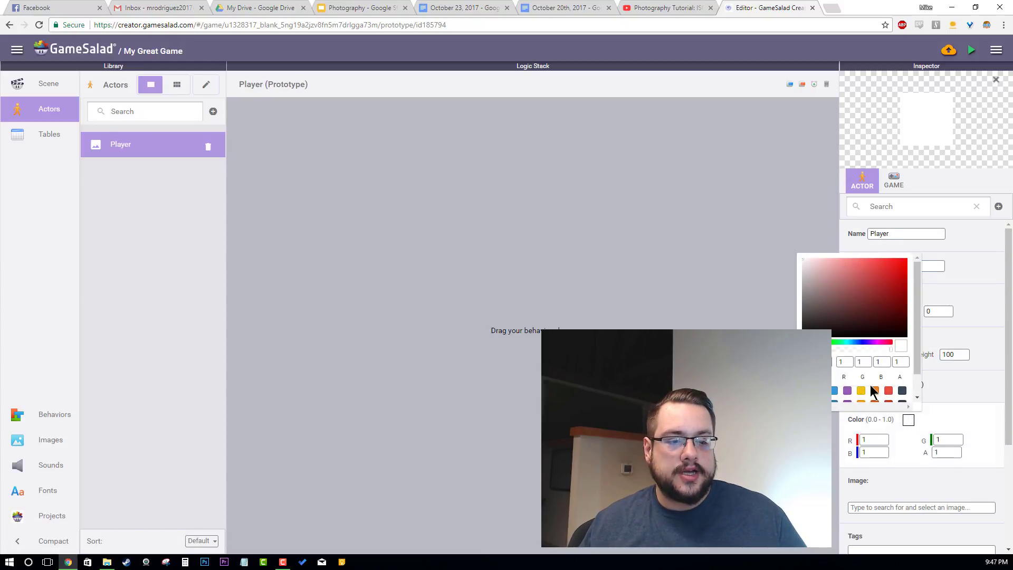
pyautogui.click(820, 403)
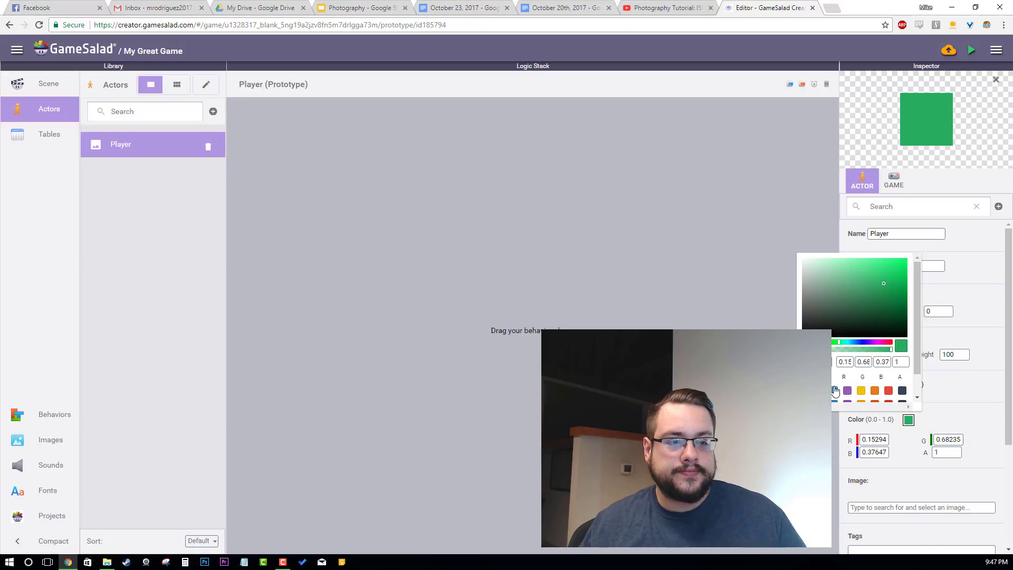
pyautogui.click(831, 403)
# Examine the Player actor's remaining attributes, including alpha and the graphics options.
pyautogui.scroll(-2, 934, 453)
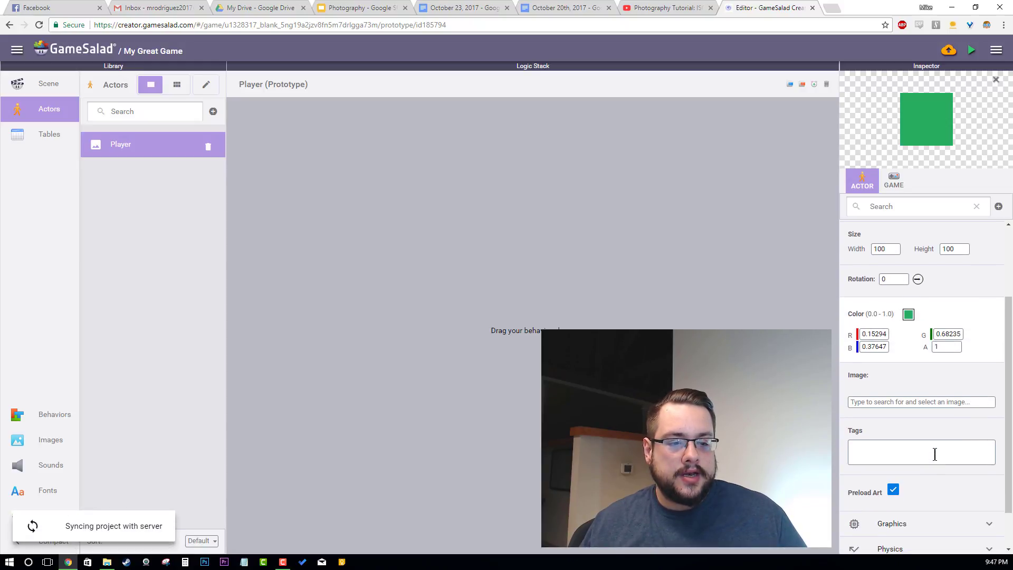
pyautogui.scroll(-1, 935, 454)
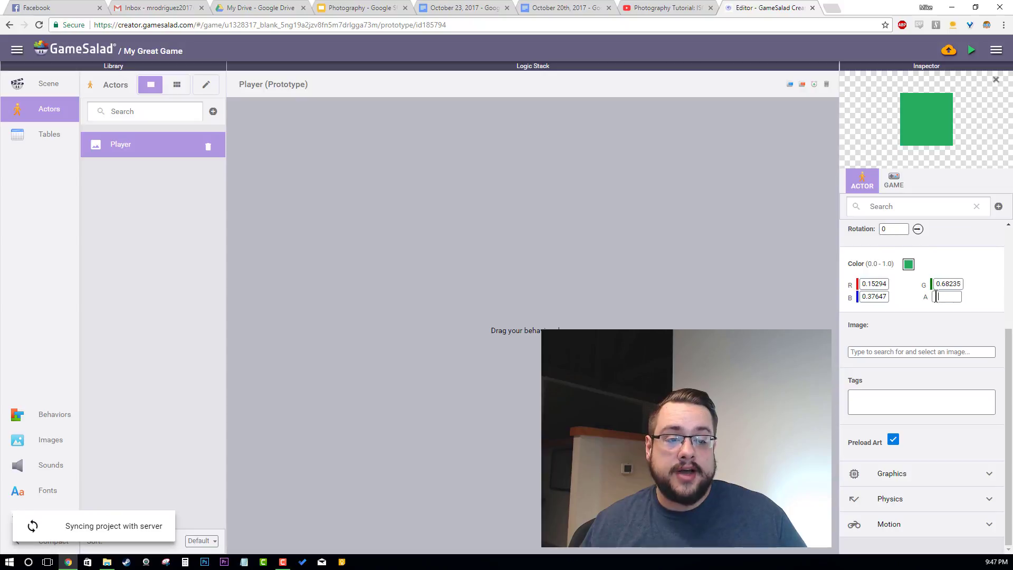
pyautogui.doubleClick(935, 297)
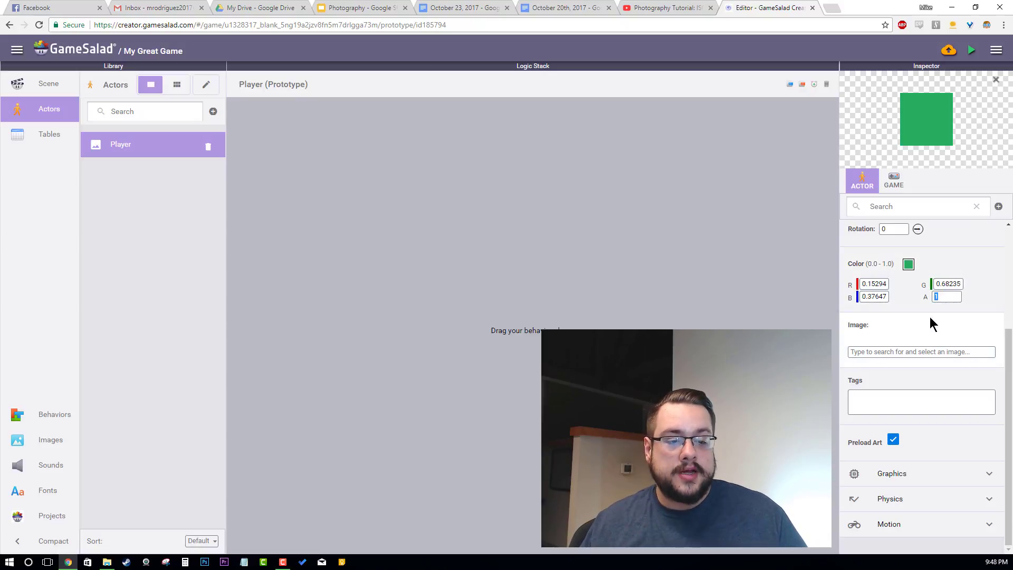
pyautogui.click(990, 474)
pyautogui.scroll(-5, 991, 475)
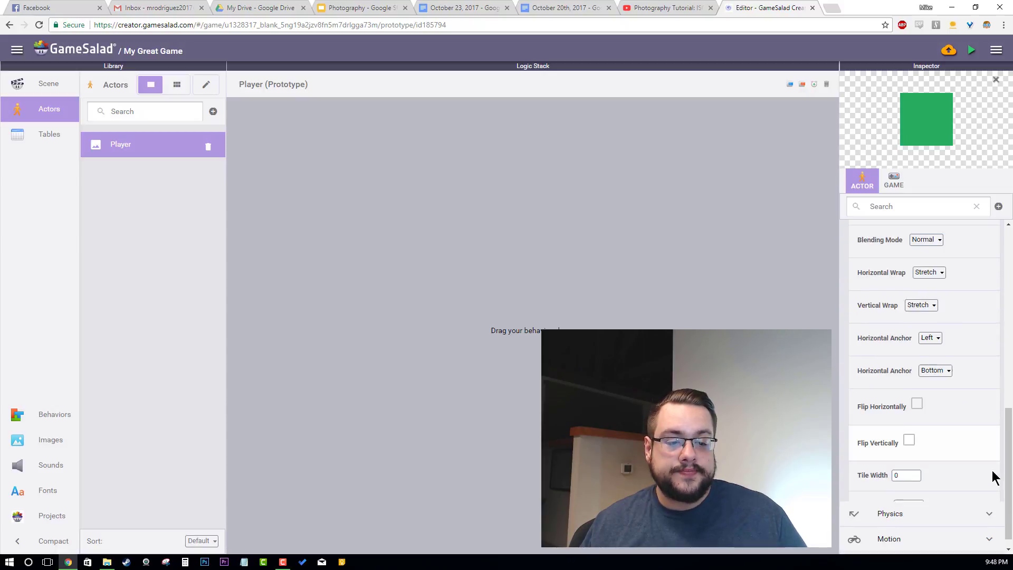
# Examine the Player actor's Physics and Motion attributes.
pyautogui.scroll(-1, 981, 507)
pyautogui.click(990, 517)
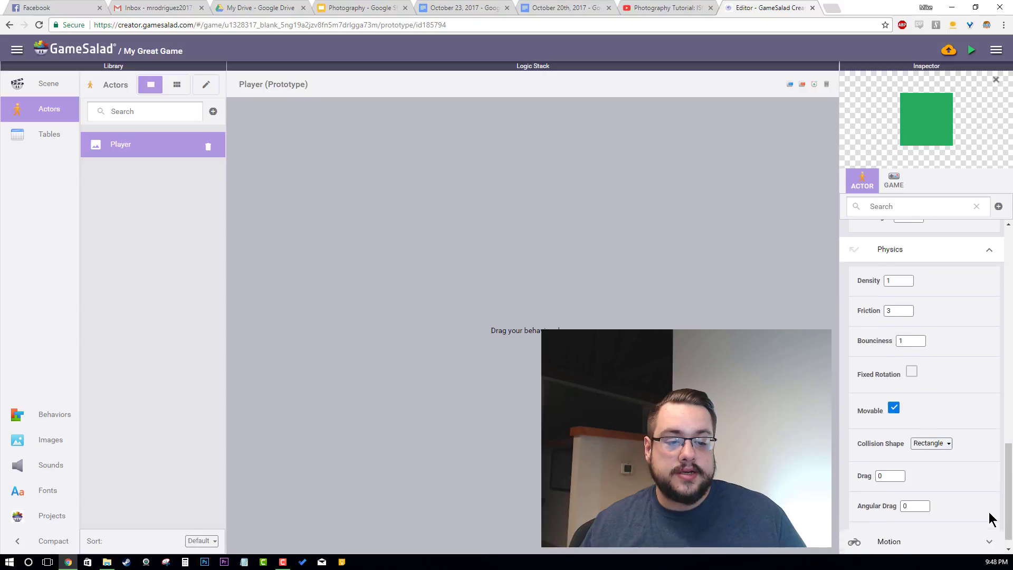
pyautogui.scroll(-3, 990, 520)
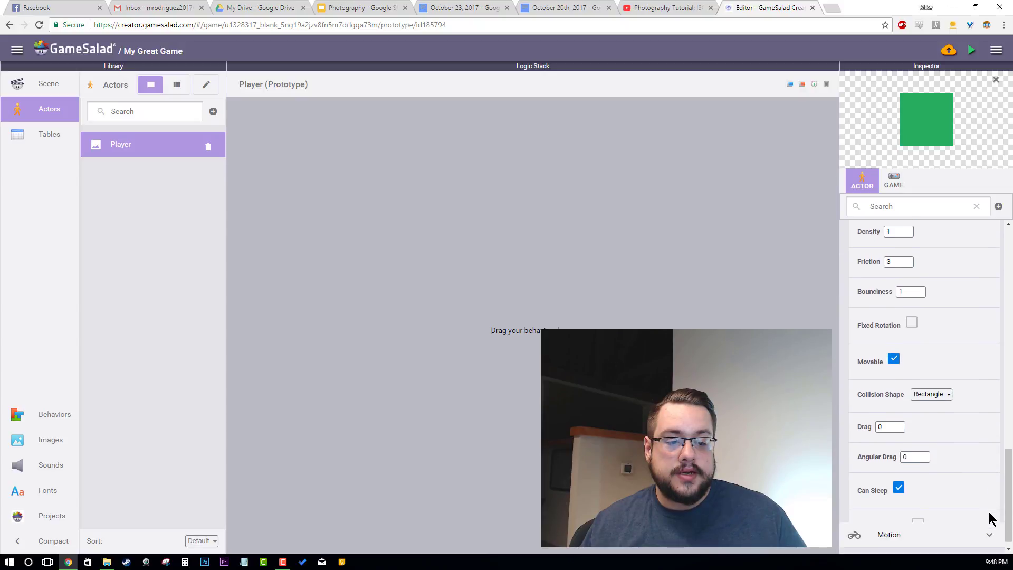
pyautogui.click(991, 544)
pyautogui.scroll(-5, 990, 541)
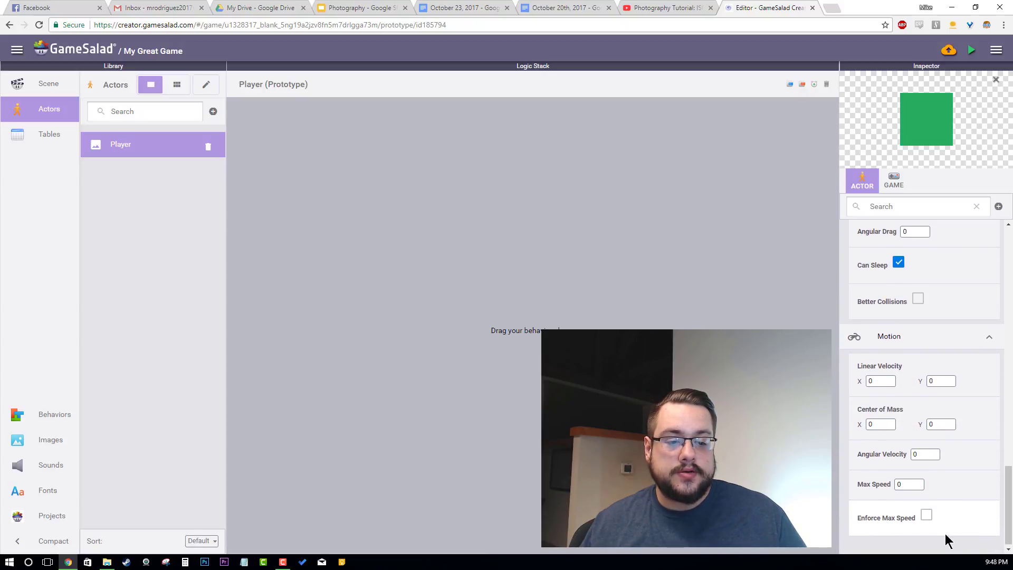
pyautogui.scroll(15, 971, 435)
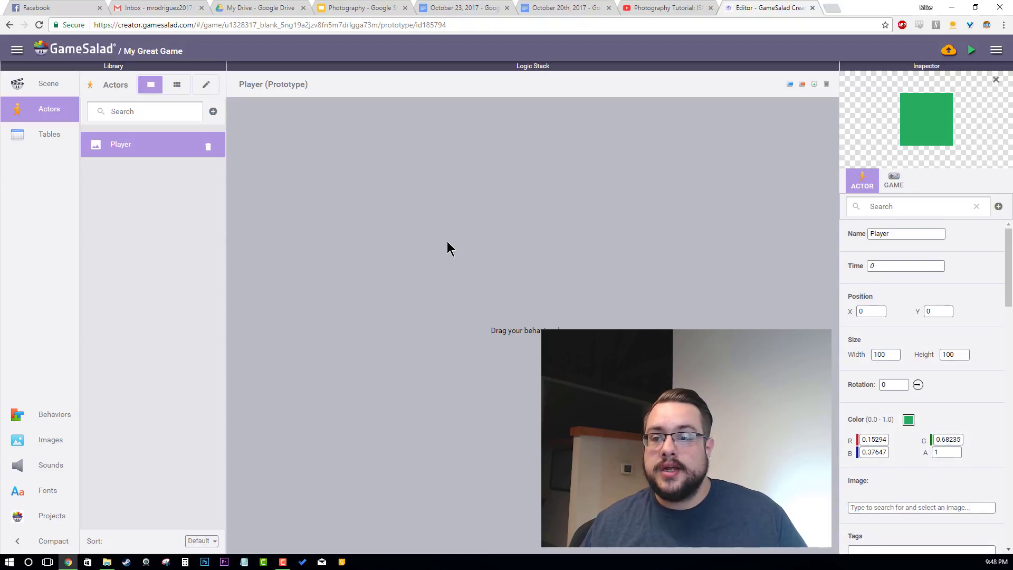
# Look at the columns of the PurchaseTable and return to the Player actor.
pyautogui.click(55, 133)
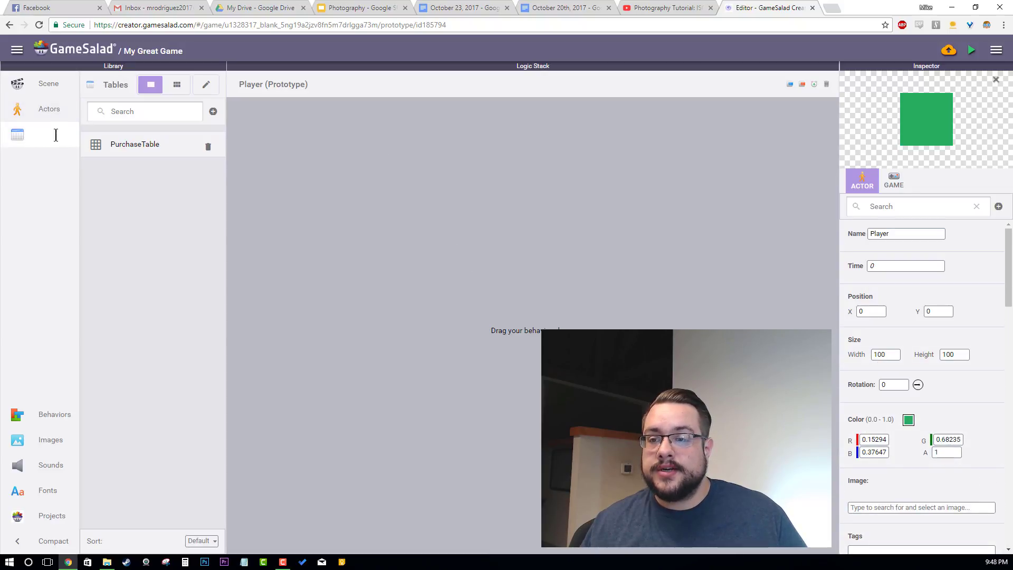
pyautogui.click(137, 146)
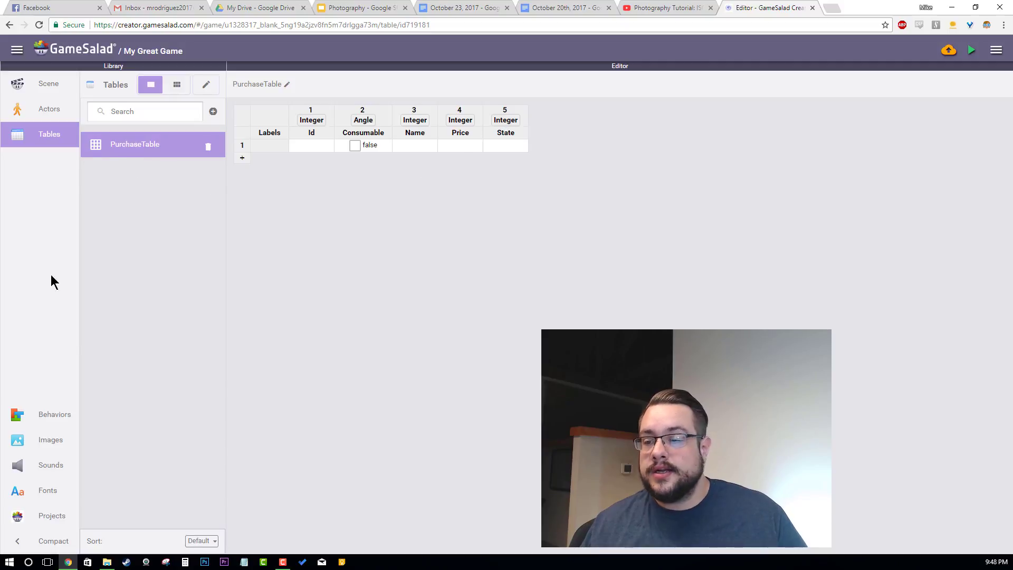
pyautogui.click(45, 109)
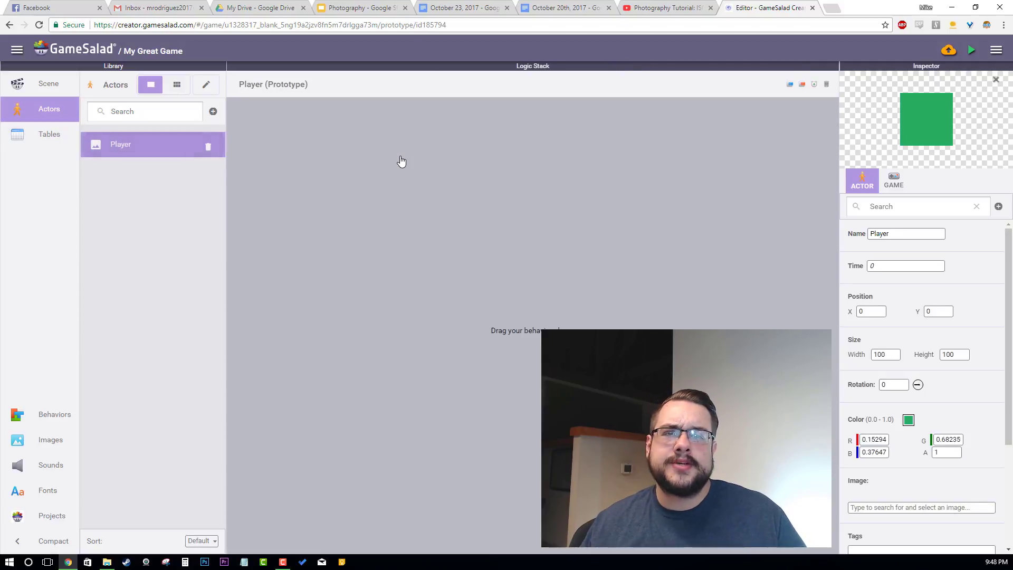
# Browse the library of actions, behaviors and groups available for the Player actor.
pyautogui.click(46, 412)
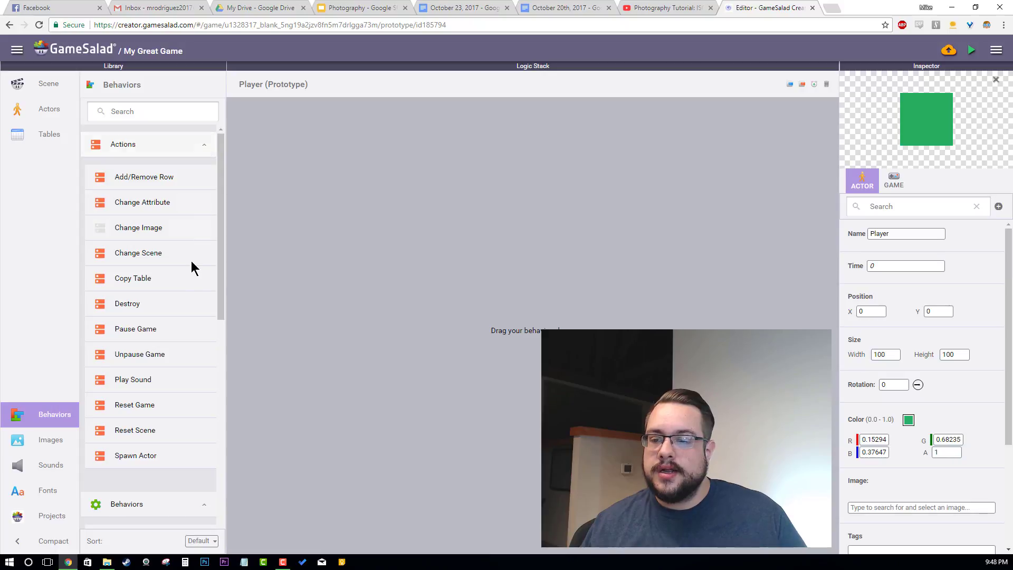
pyautogui.scroll(-7, 186, 317)
pyautogui.scroll(1, 184, 172)
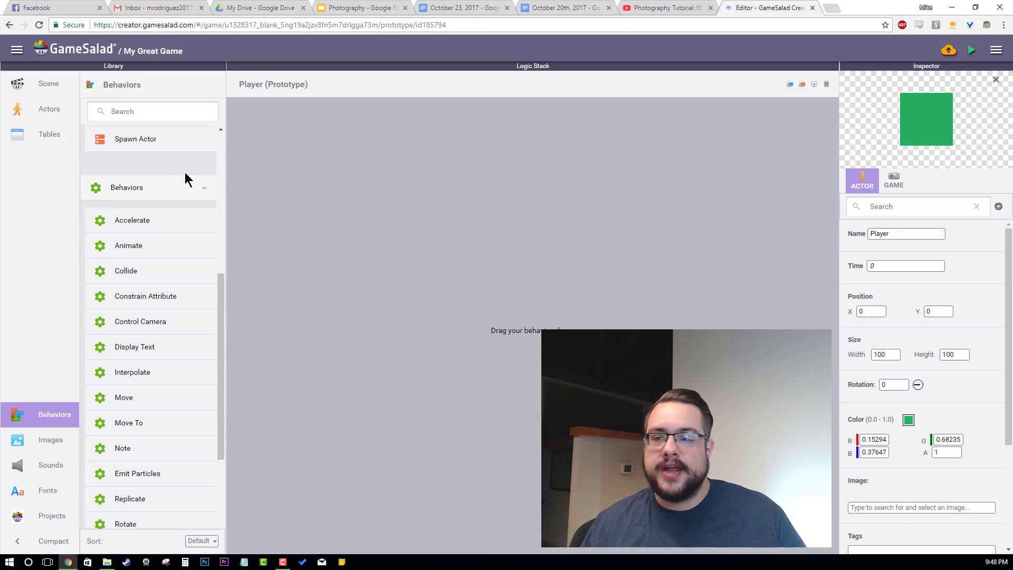
pyautogui.scroll(-4, 197, 196)
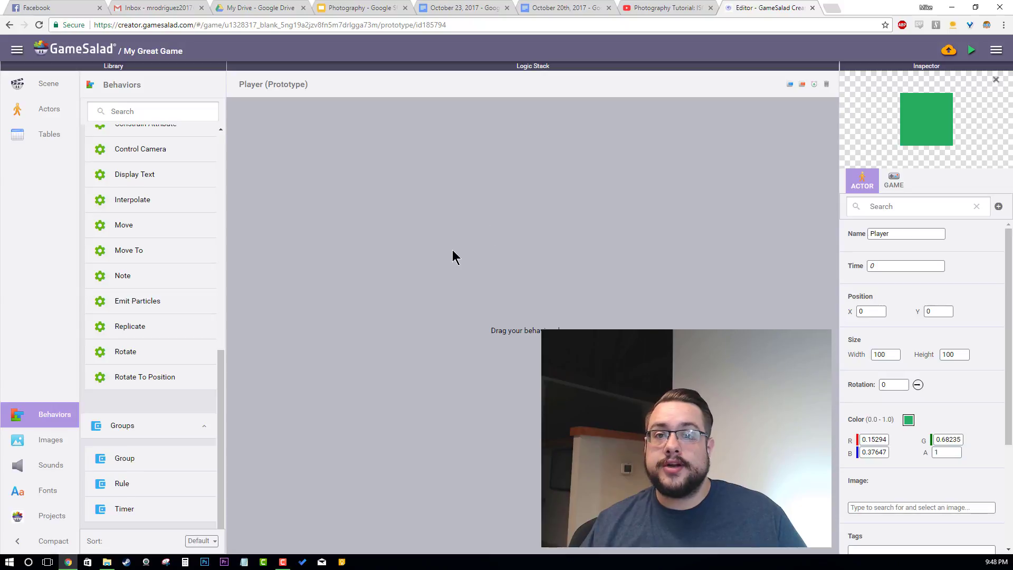
# Add a rule to the Player actor that fires when the keyboard key "up" is pressed.
pyautogui.click(790, 85)
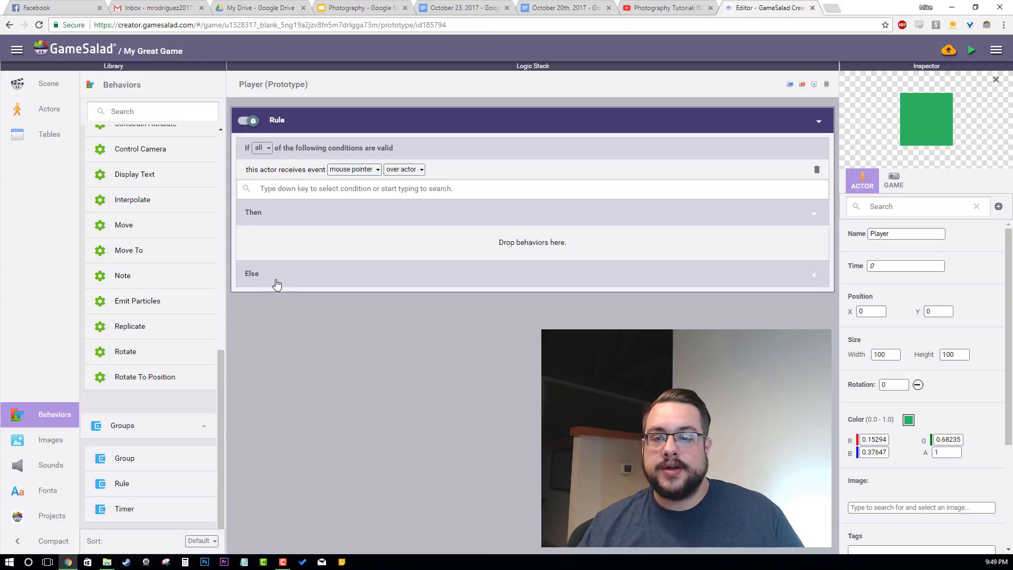
pyautogui.click(339, 170)
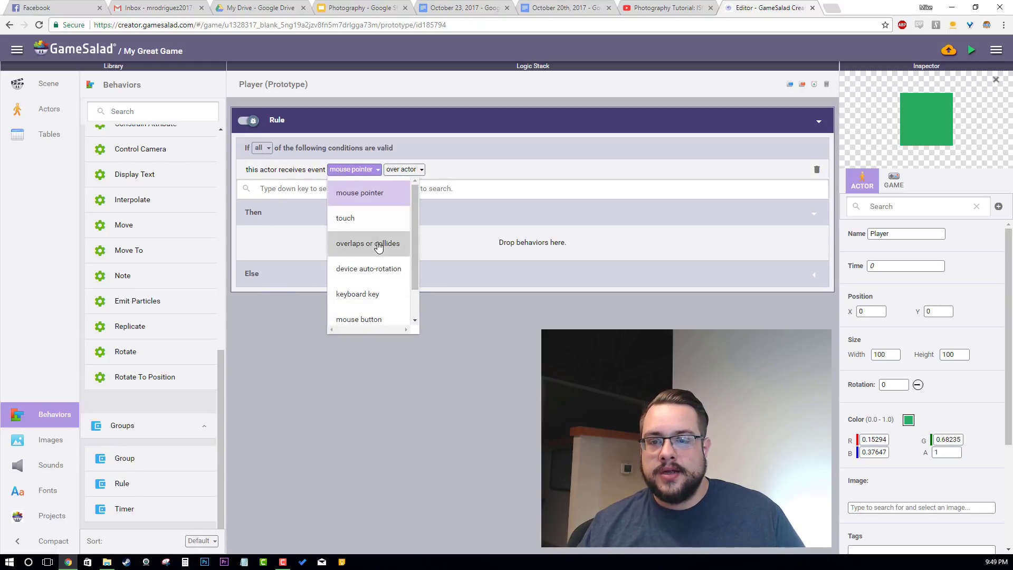
pyautogui.click(354, 296)
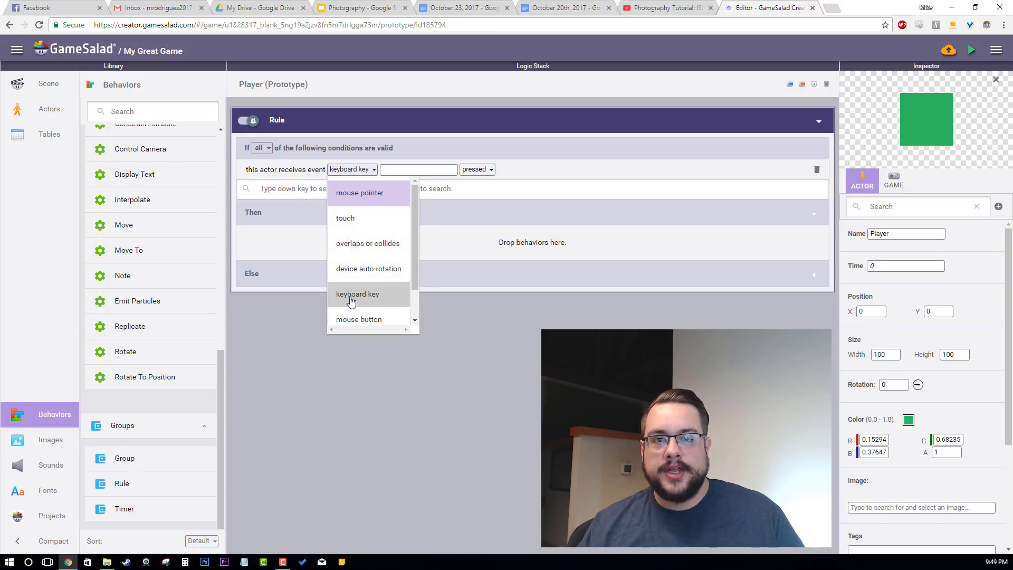
pyautogui.click(411, 167)
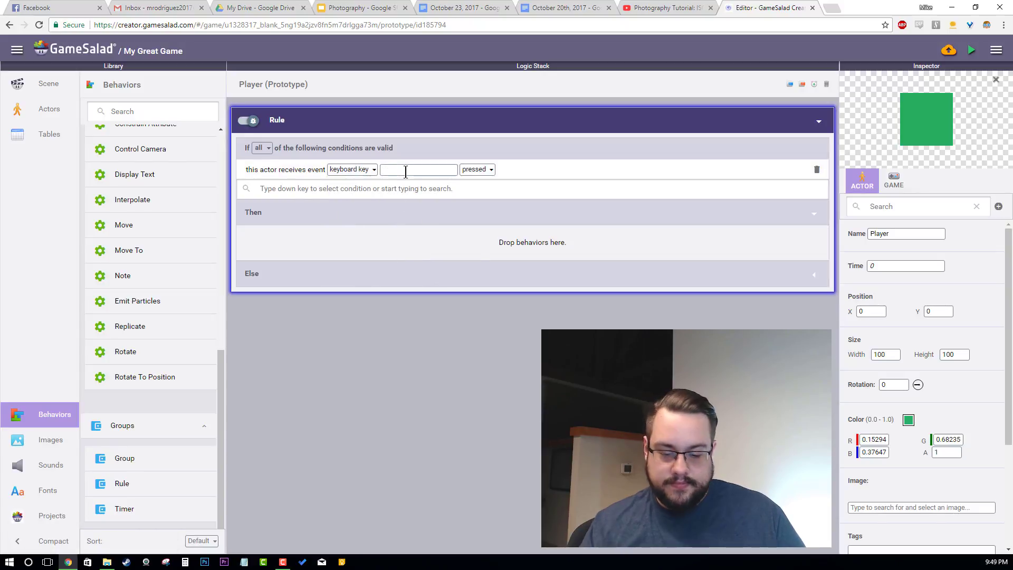
pyautogui.press('Up')
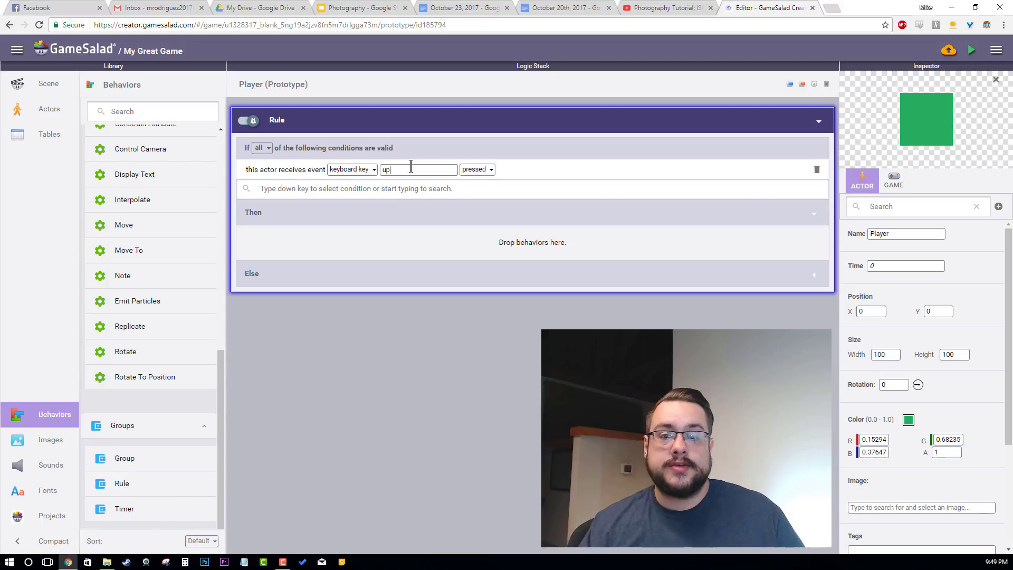
# Add a Move behavior to the Then section of the up-key rule.
pyautogui.click(656, 243)
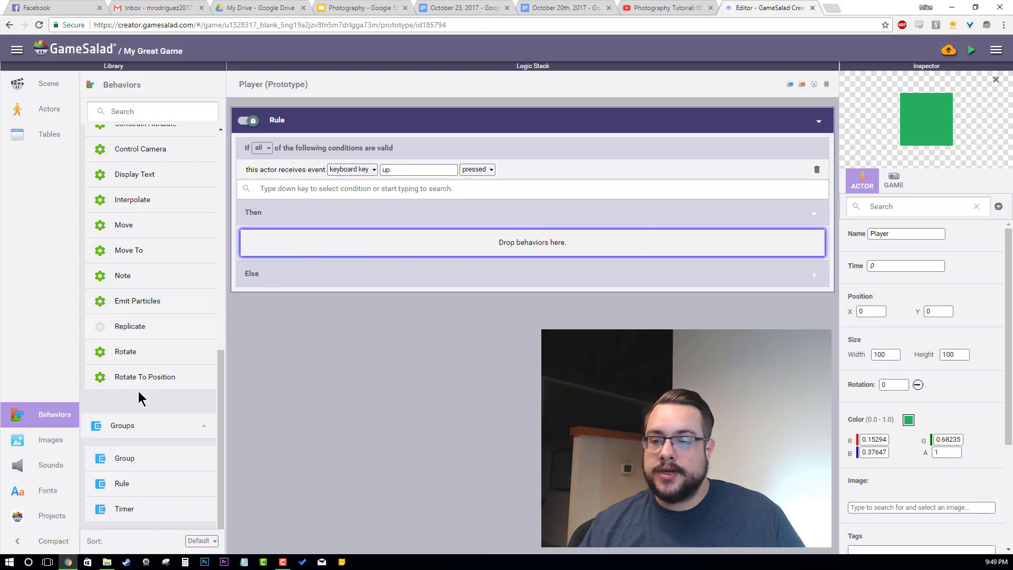
pyautogui.scroll(5, 146, 389)
pyautogui.scroll(-4, 146, 389)
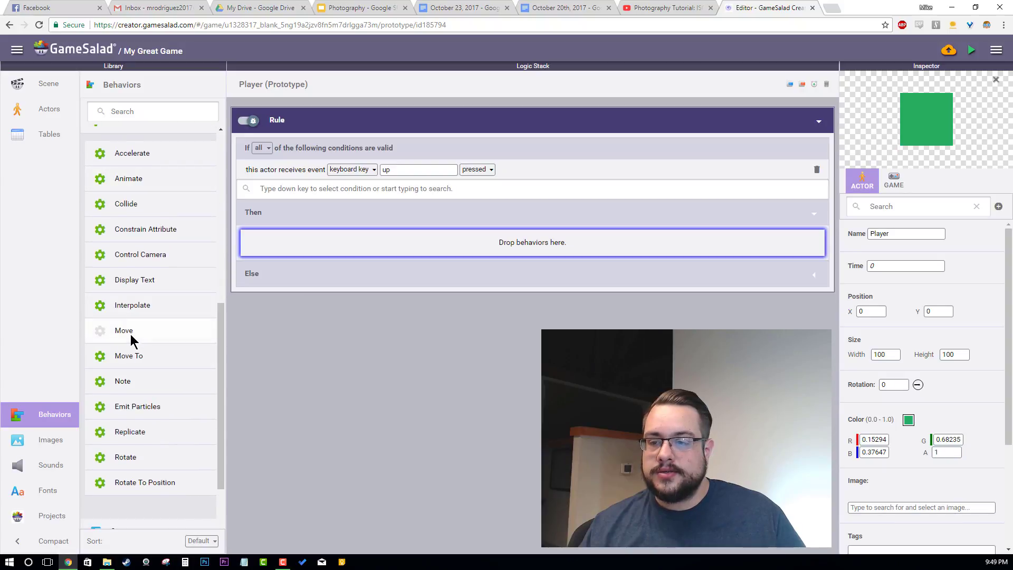
pyautogui.moveTo(190, 321); pyautogui.dragTo(414, 263)
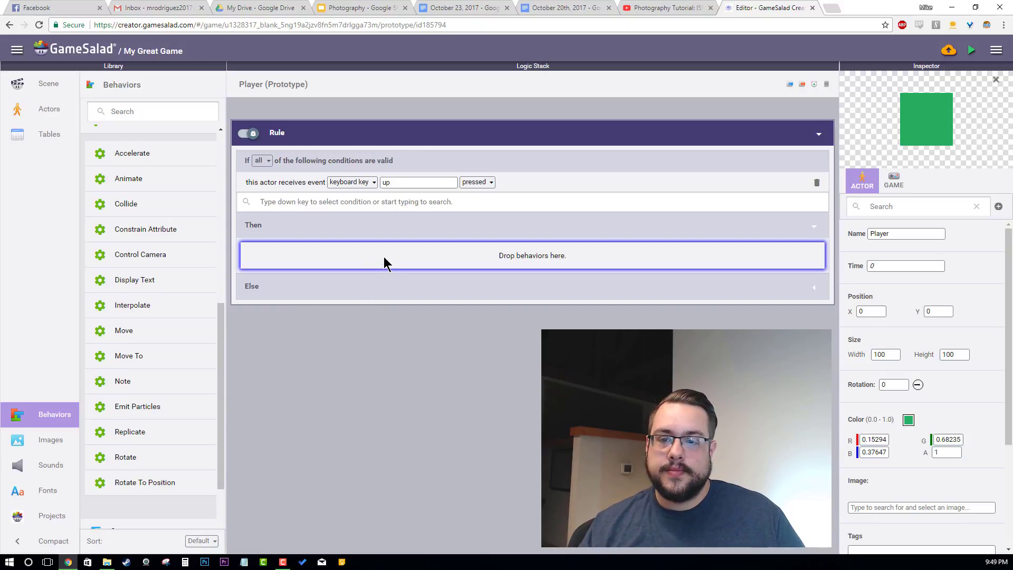
pyautogui.moveTo(106, 328); pyautogui.dragTo(365, 260)
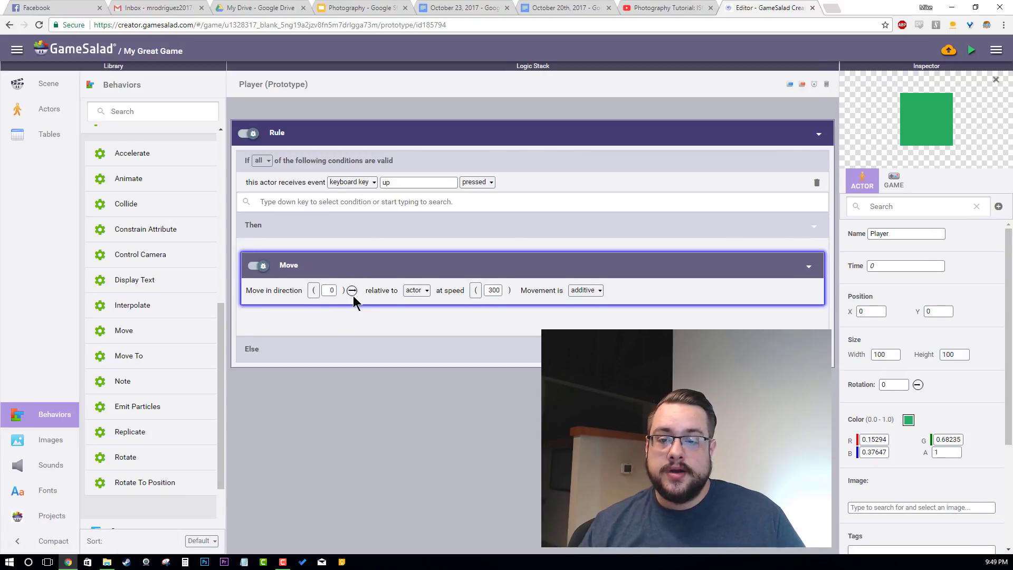
# Set the Move behavior's direction to 90.
pyautogui.click(330, 292)
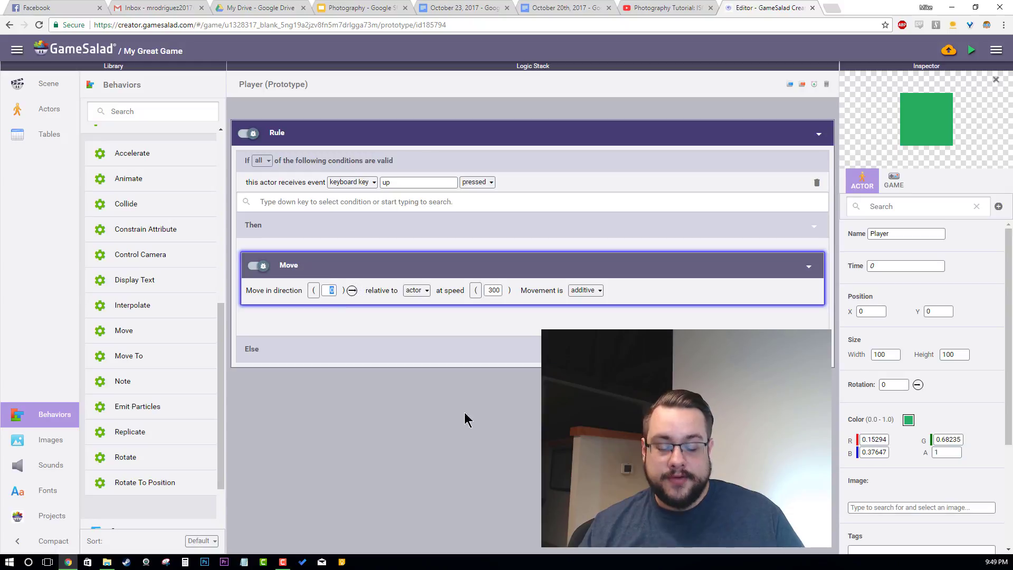
pyautogui.write('9')
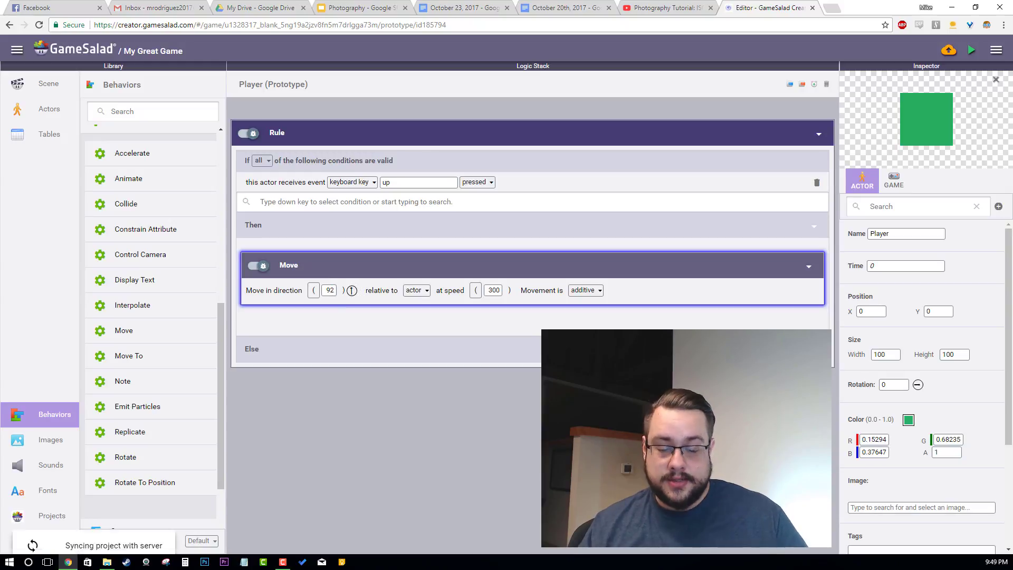
pyautogui.write('0')
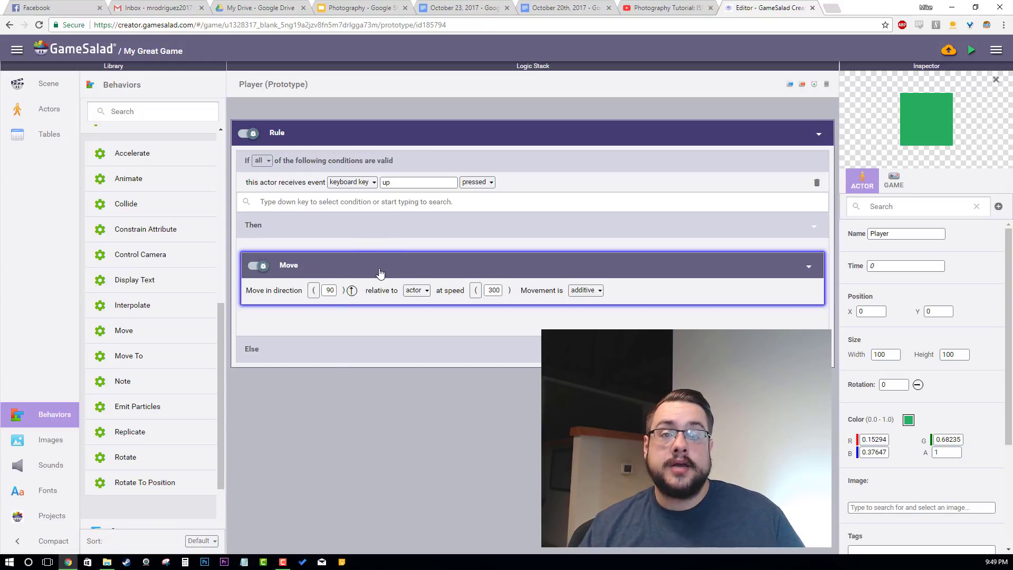
# Try 270 as the Move behavior's direction and restore it to 90.
pyautogui.press('BackSpace')
pyautogui.press('BackSpace')
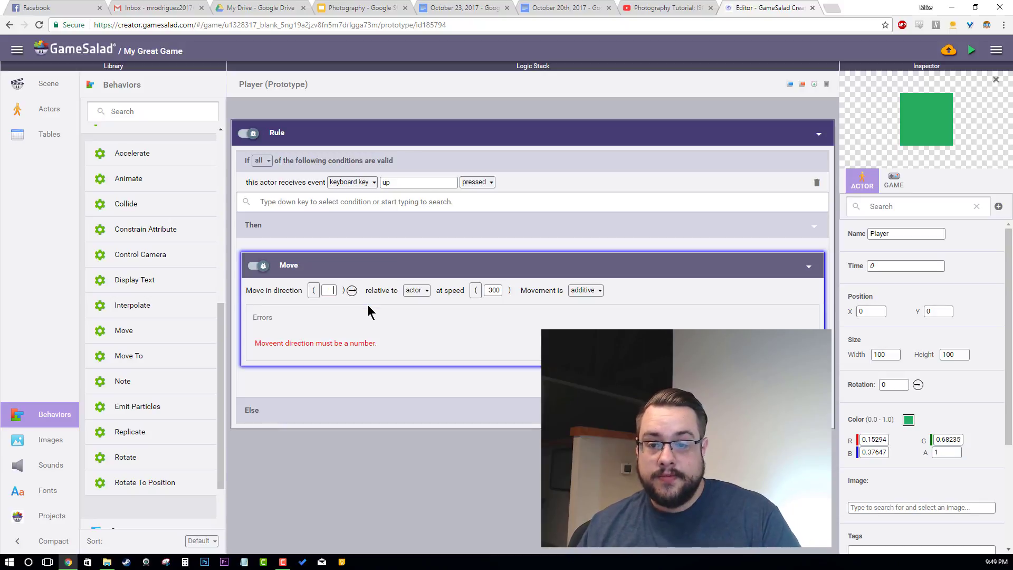
pyautogui.write('270')
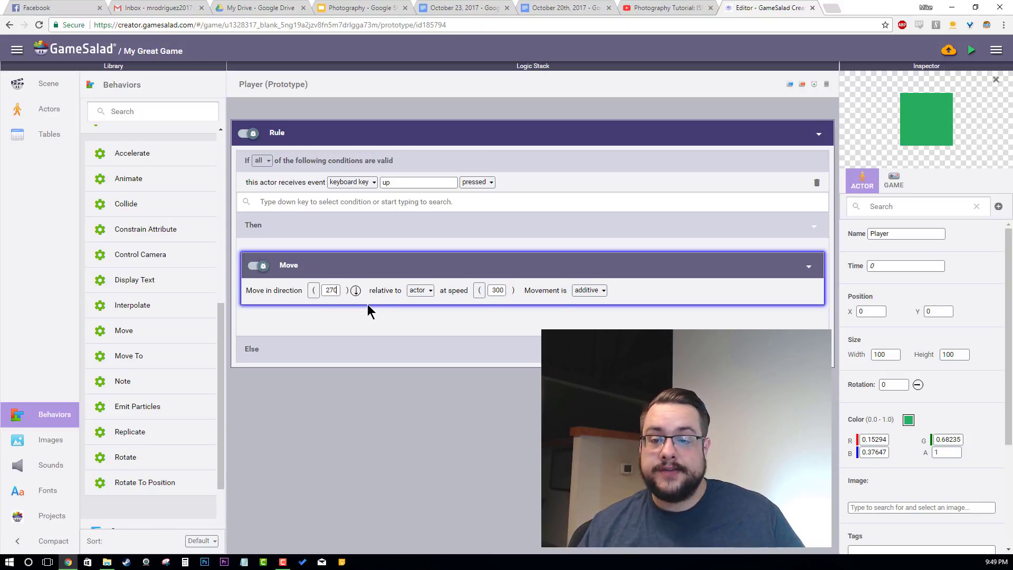
pyautogui.press('BackSpace')
pyautogui.press('BackSpace')
pyautogui.press('BackSpace')
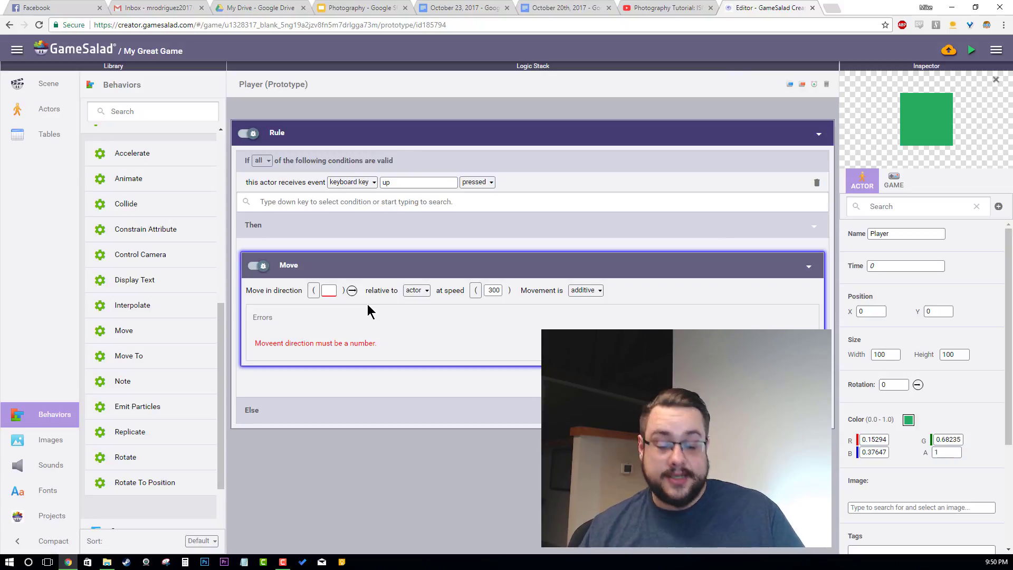
pyautogui.write('90')
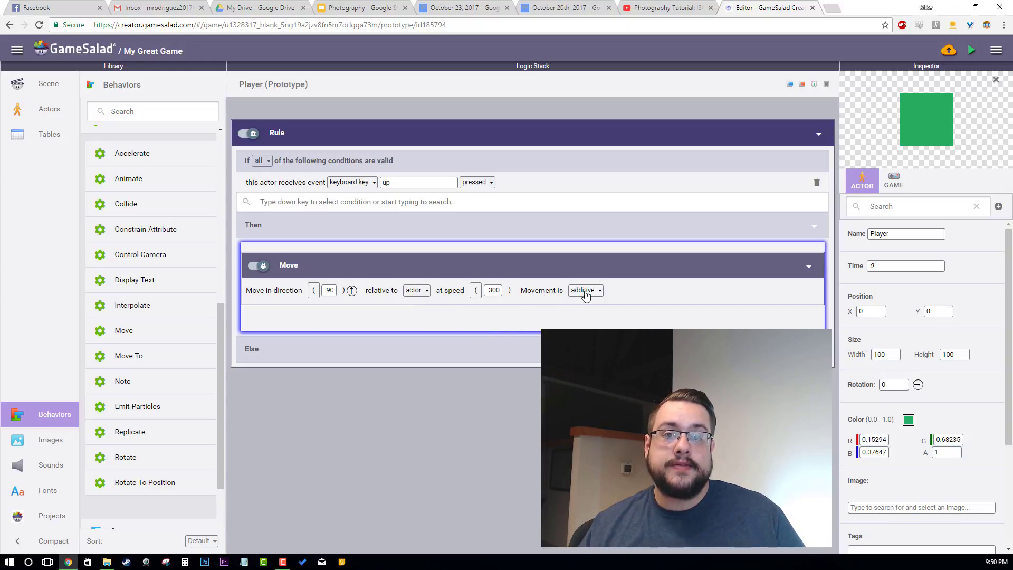
# Try the expression self.rotation as the Move direction, discard it, and switch the direction back to a static value.
pyautogui.click(312, 291)
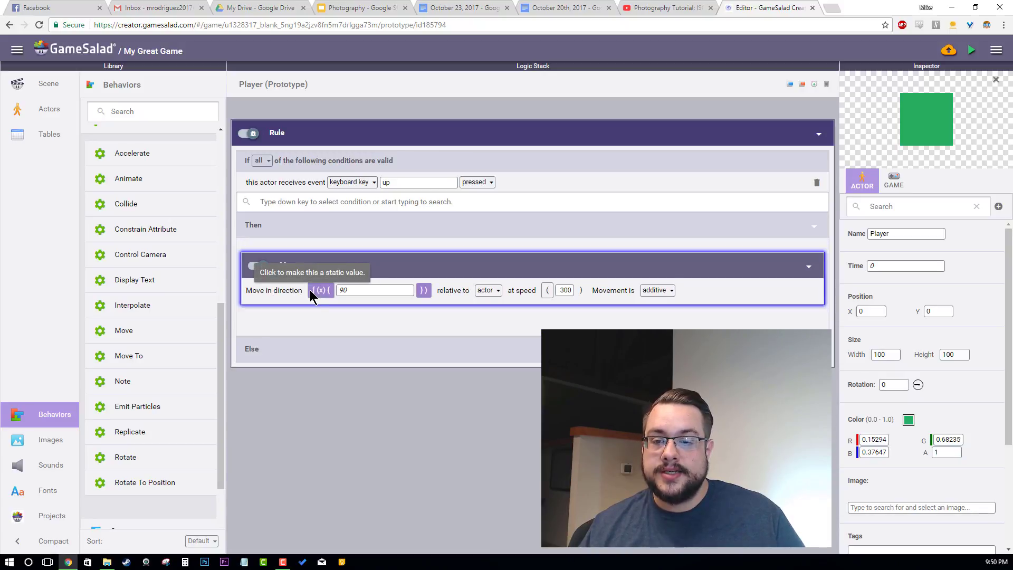
pyautogui.click(364, 291)
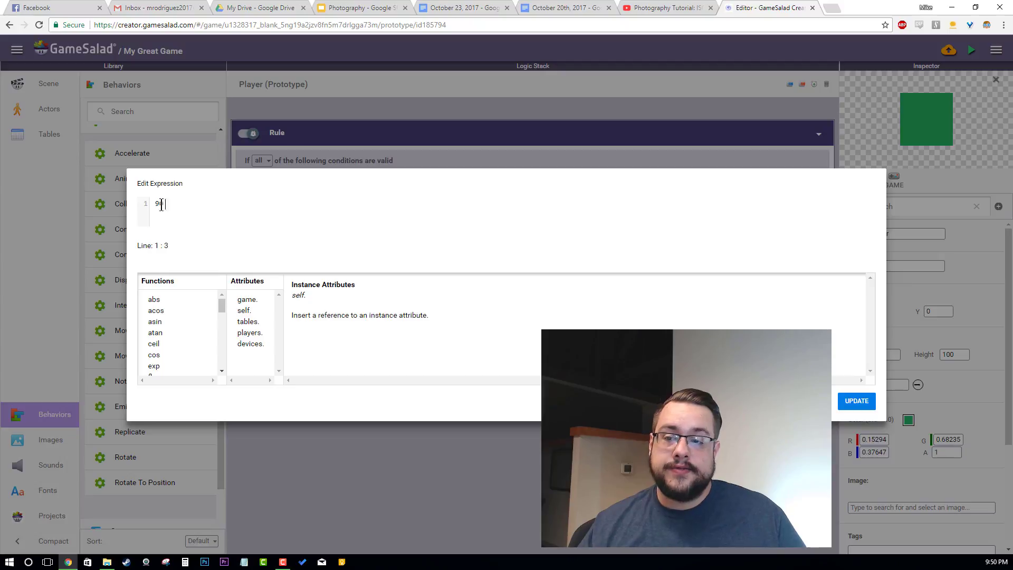
pyautogui.press('BackSpace')
pyautogui.press('BackSpace')
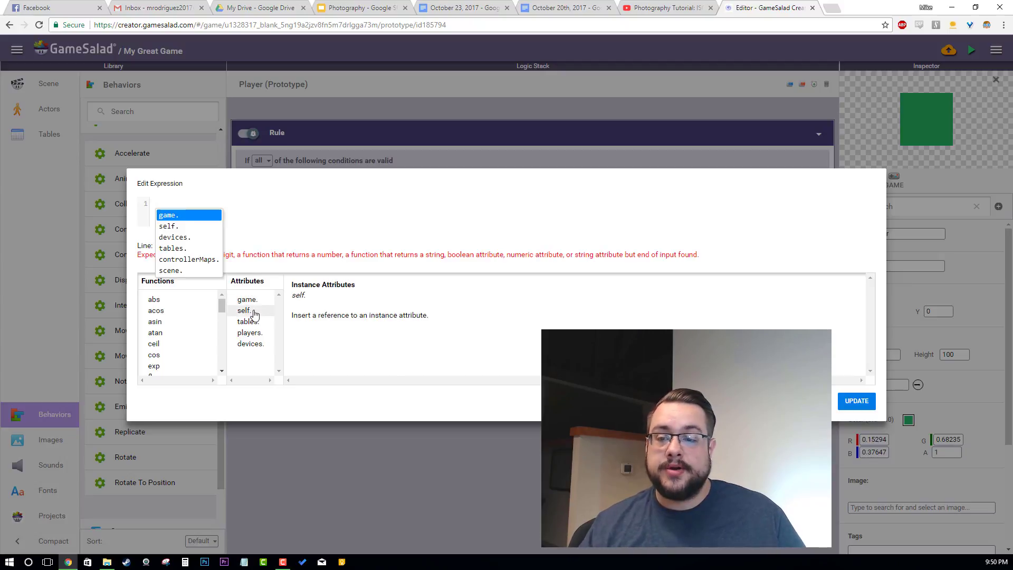
pyautogui.click(253, 314)
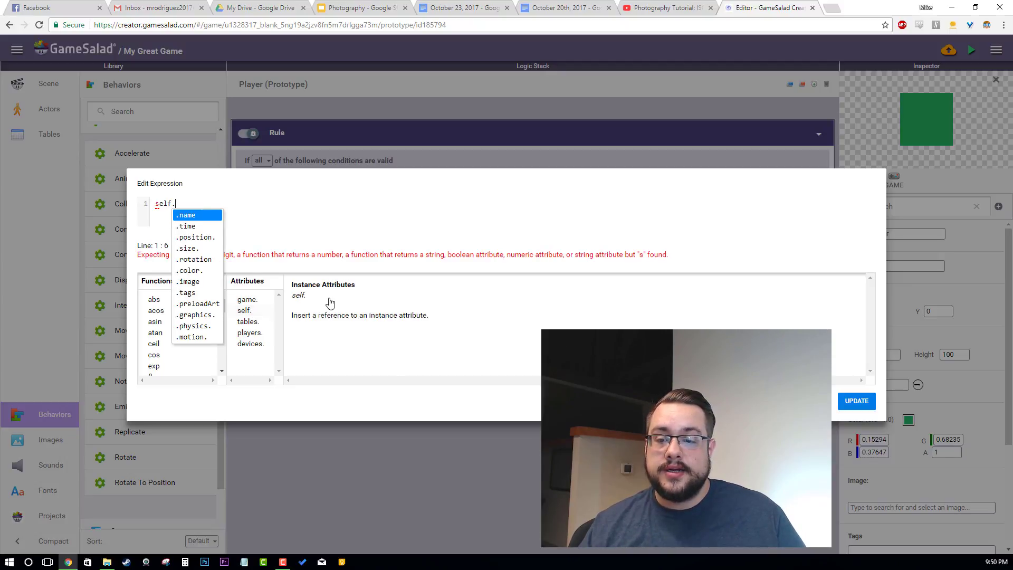
pyautogui.click(204, 260)
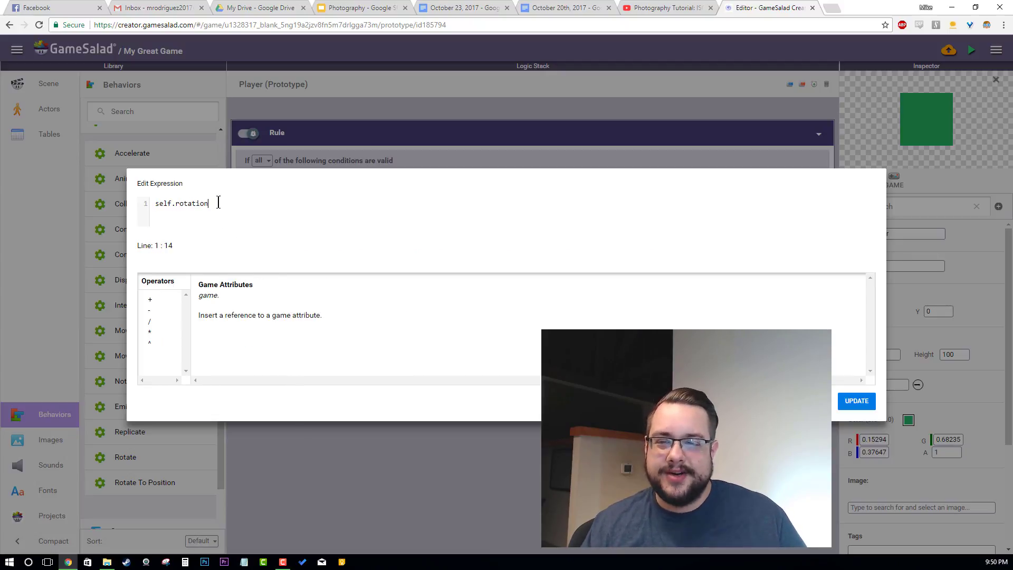
pyautogui.moveTo(218, 203); pyautogui.dragTo(113, 191)
pyautogui.click(113, 192)
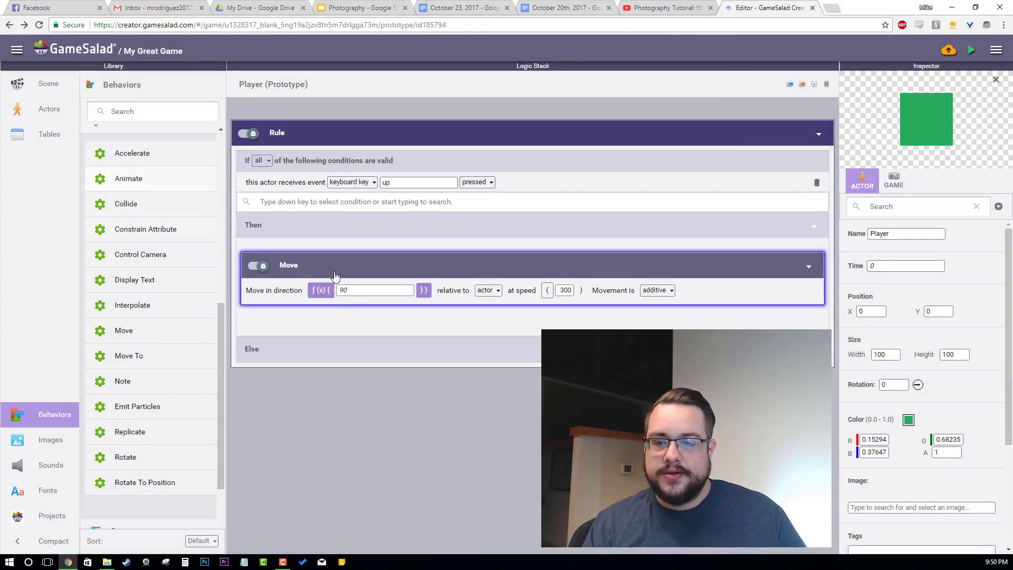
pyautogui.click(322, 291)
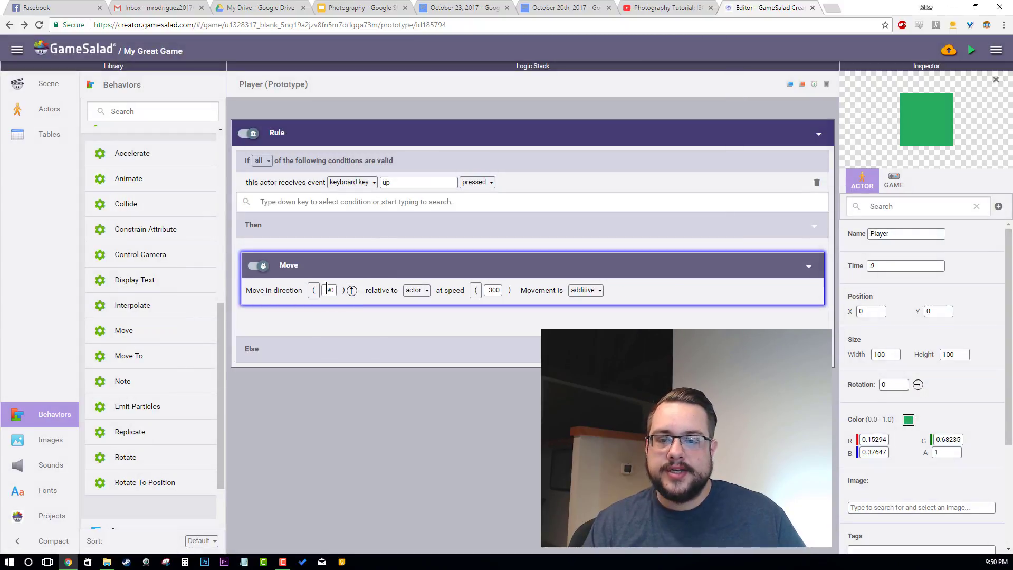
pyautogui.click(391, 314)
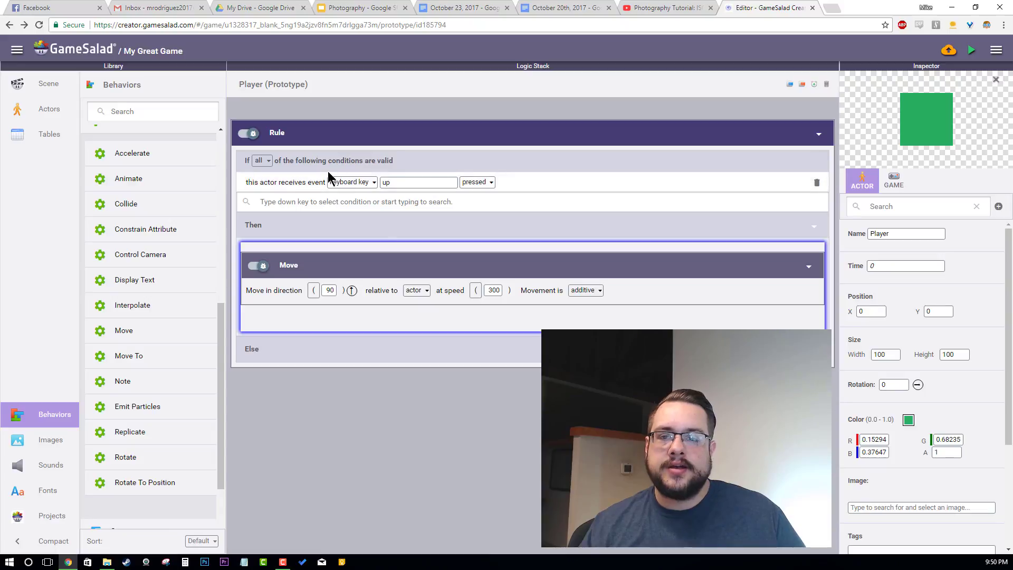
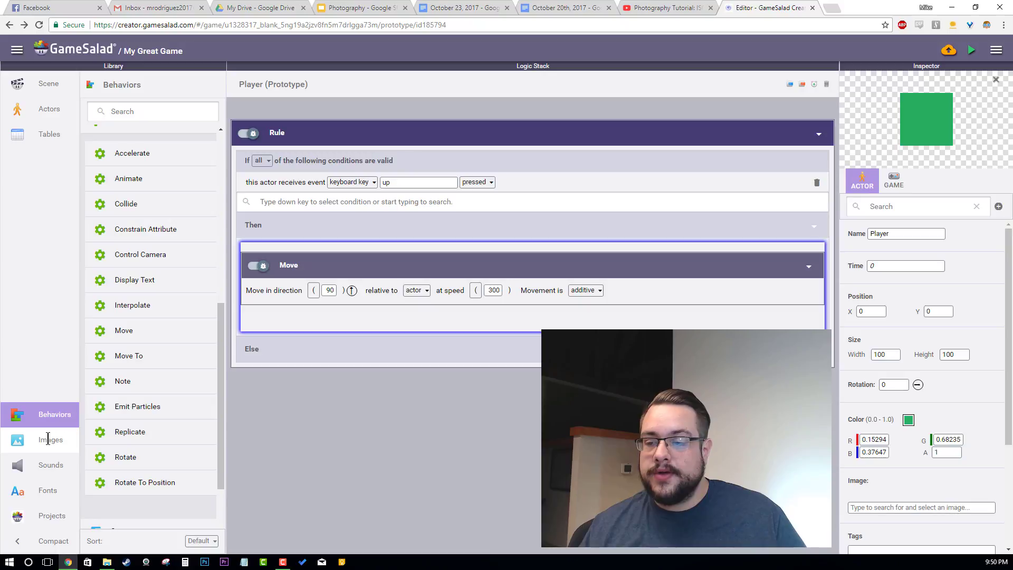
# Look through the Images, Sounds, Fonts and Projects sections of the library.
pyautogui.click(48, 439)
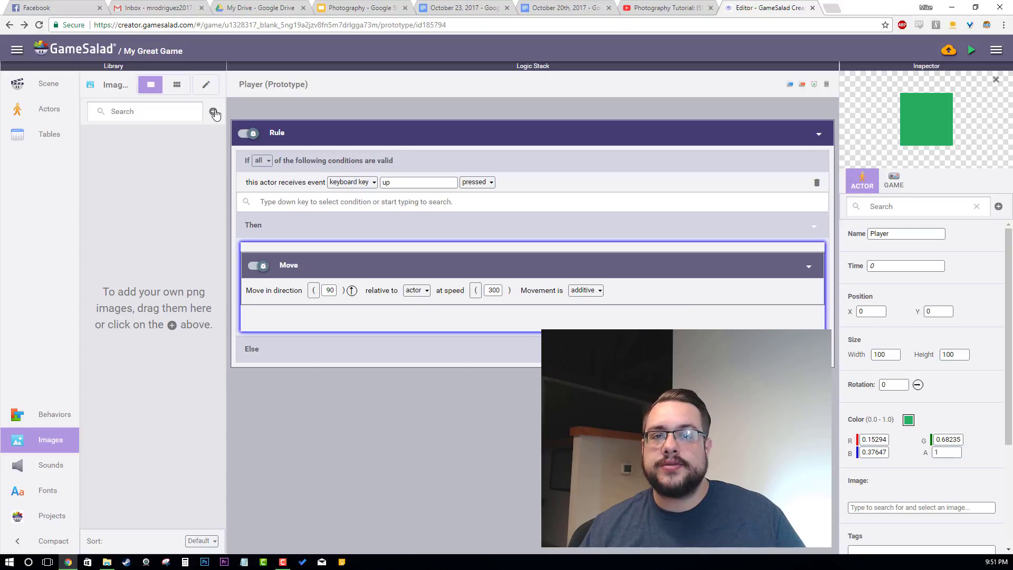
pyautogui.click(60, 465)
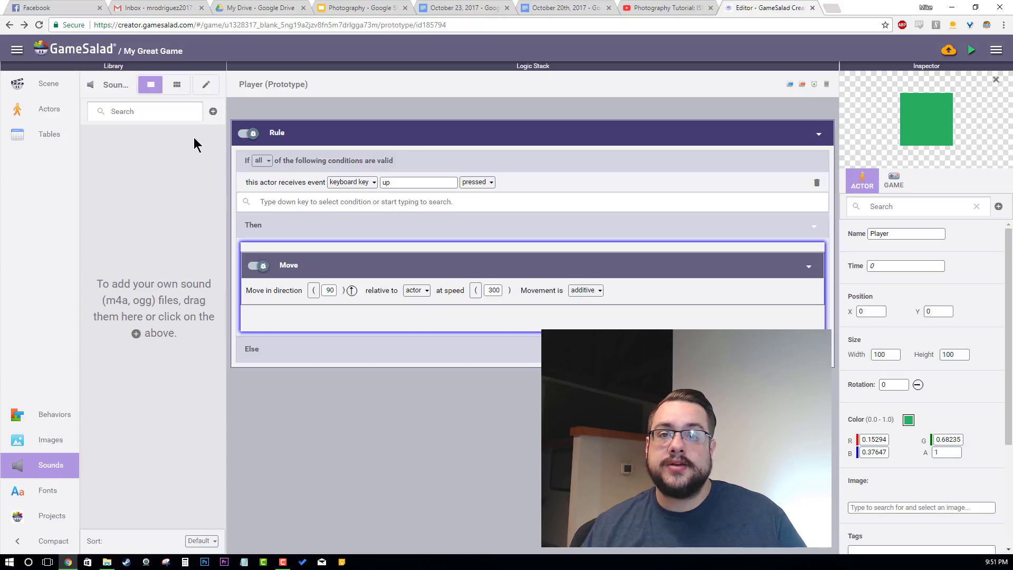
pyautogui.click(45, 491)
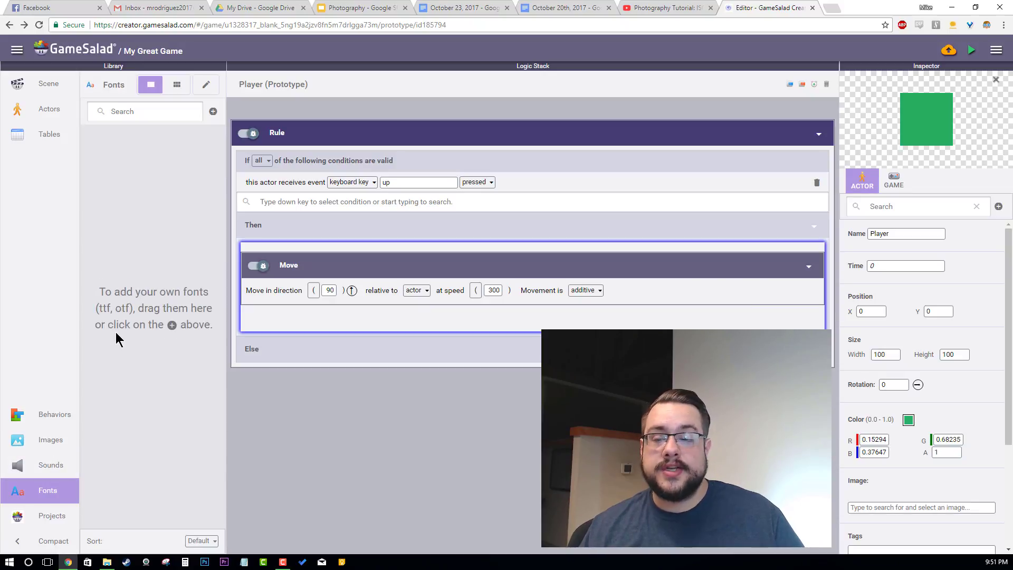
pyautogui.click(60, 516)
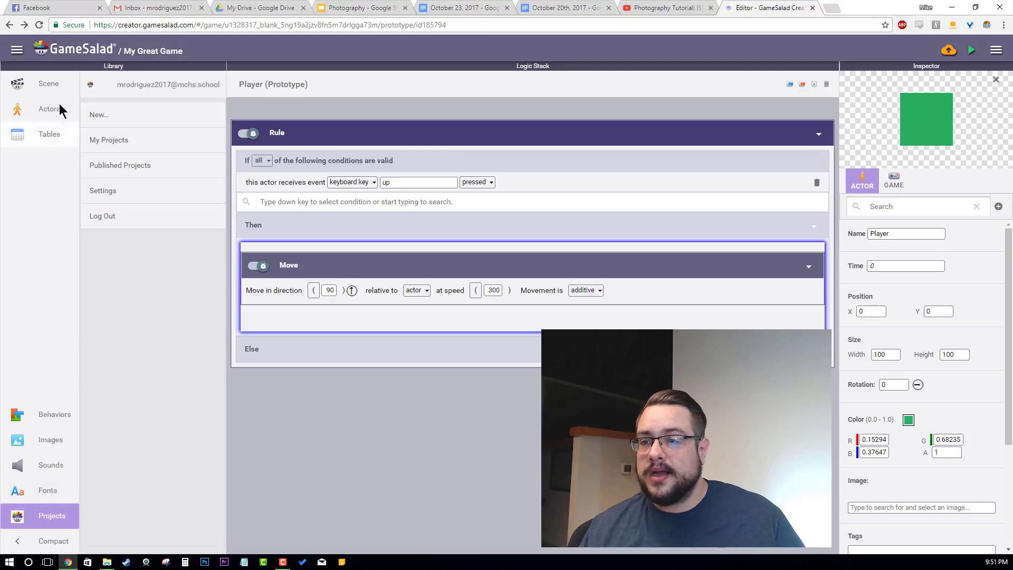
# Open the Level 1 scene and place a Player actor in its lower middle, at about X 509, Y 138.
pyautogui.click(48, 85)
pyautogui.click(151, 155)
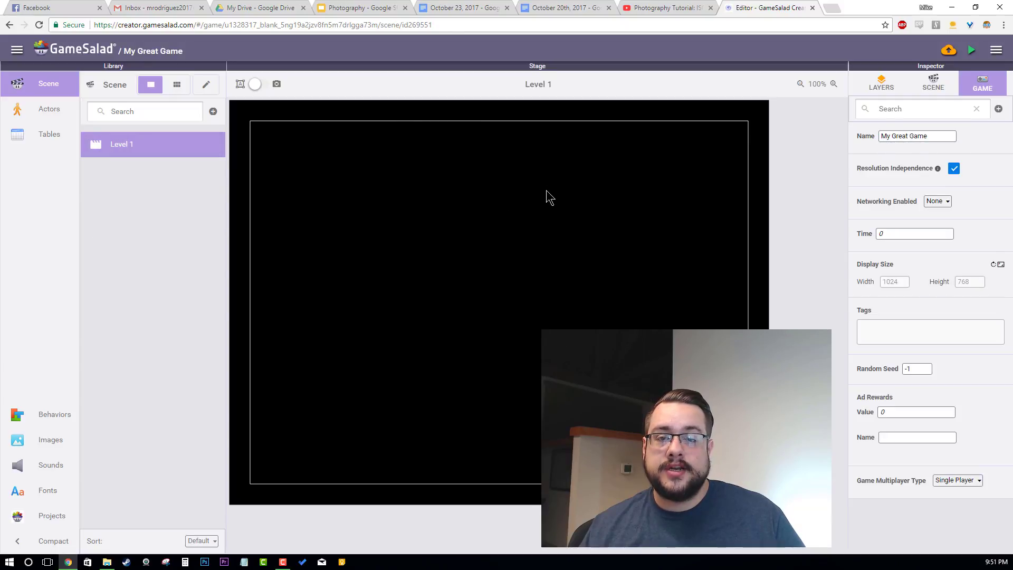
pyautogui.click(55, 109)
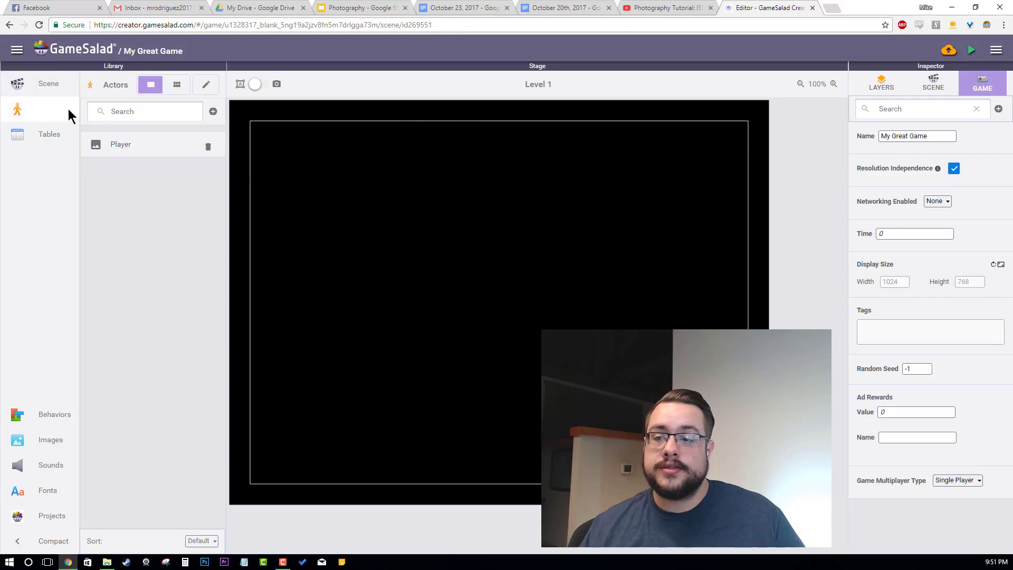
pyautogui.moveTo(124, 152); pyautogui.dragTo(498, 433)
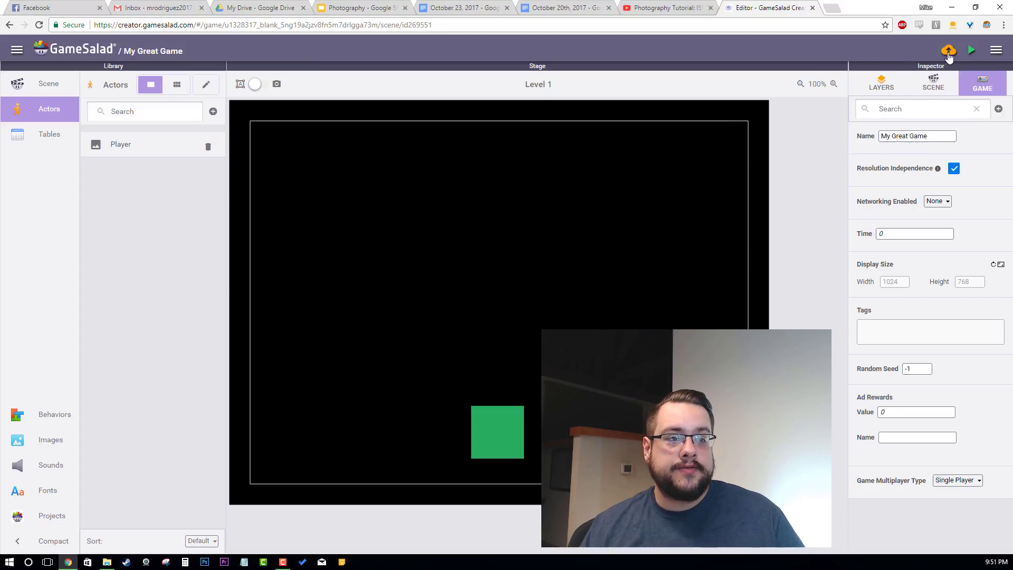
# Preview the game, try the 16:9 and 16:10 aspect ratios, and restore 4:3.
pyautogui.click(971, 52)
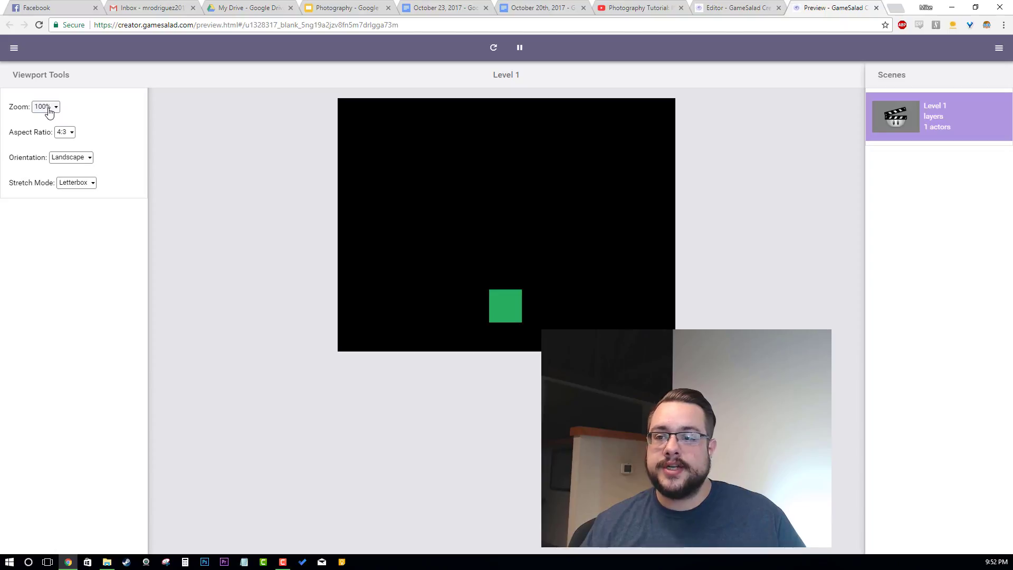
pyautogui.click(67, 133)
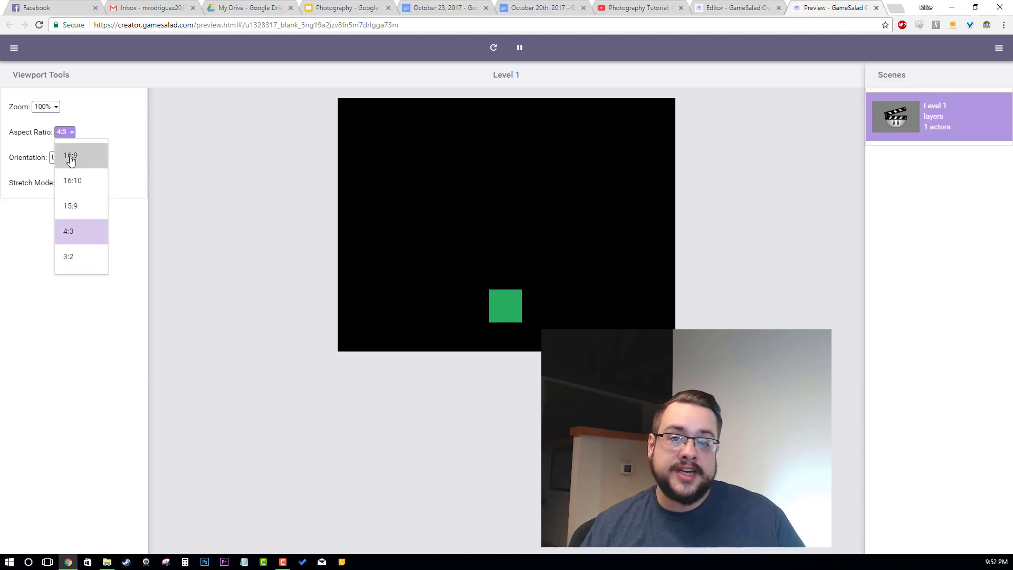
pyautogui.click(73, 158)
pyautogui.click(67, 131)
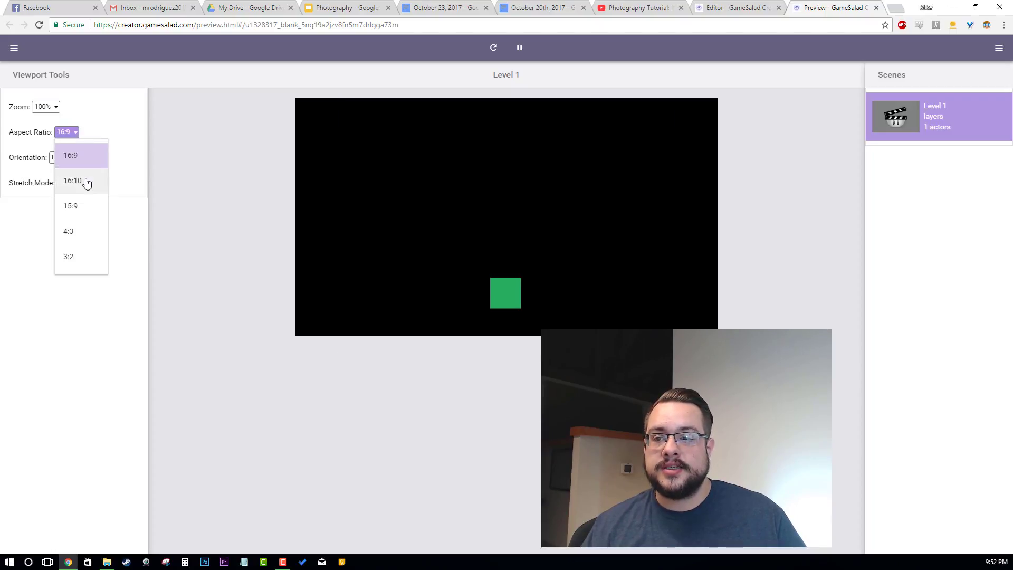
pyautogui.click(85, 181)
pyautogui.click(80, 132)
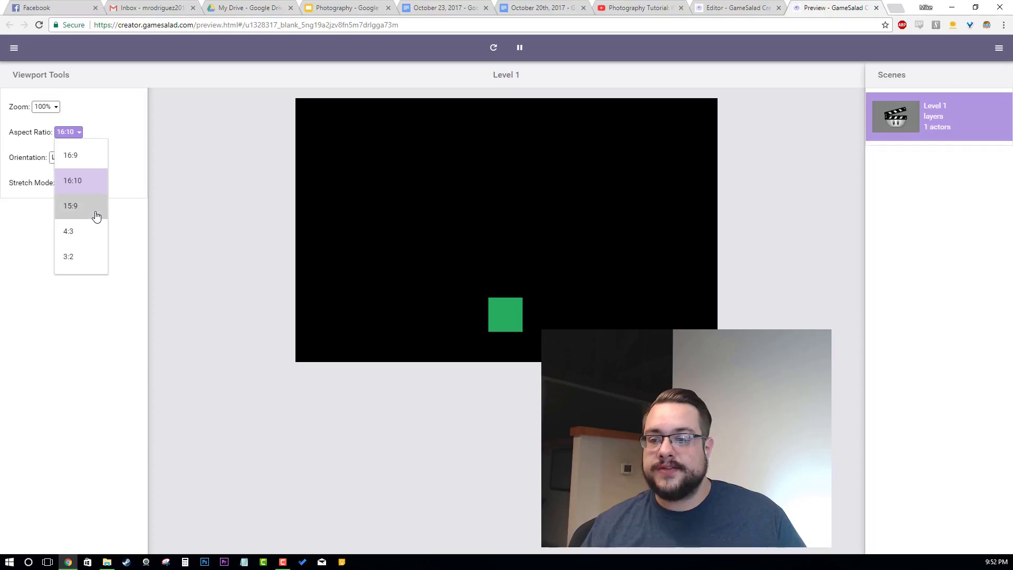
pyautogui.click(66, 231)
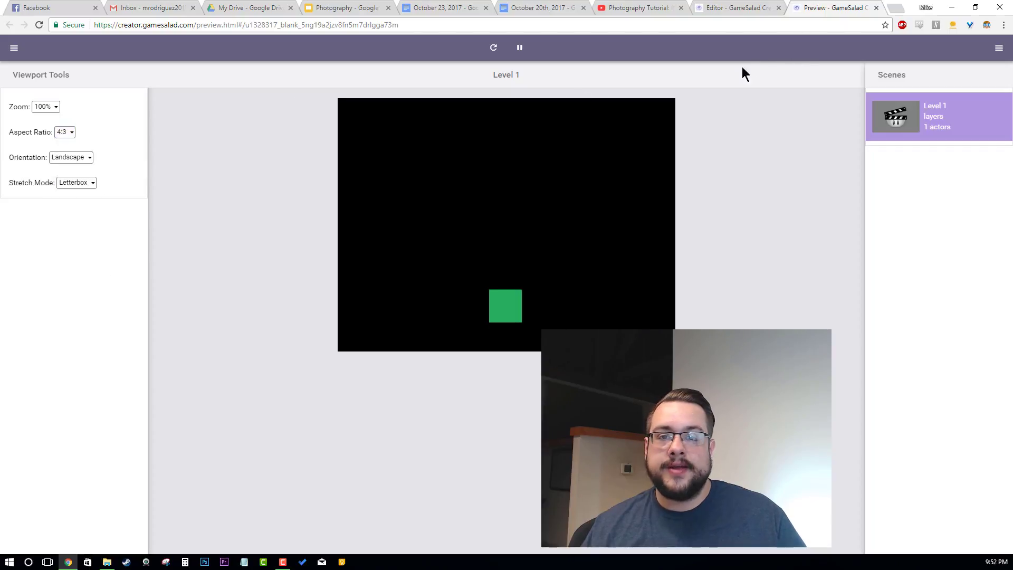
# Test the Player's upward movement in the preview until it reaches the upper edge of the scene.
pyautogui.press('Up')
pyautogui.press('Up')
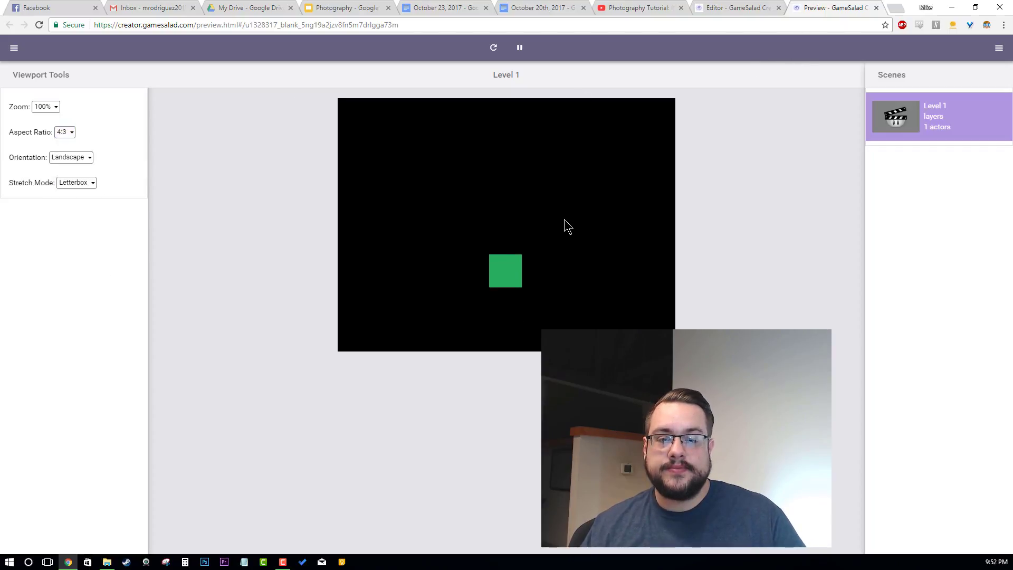
pyautogui.press('Up')
pyautogui.press('Up')
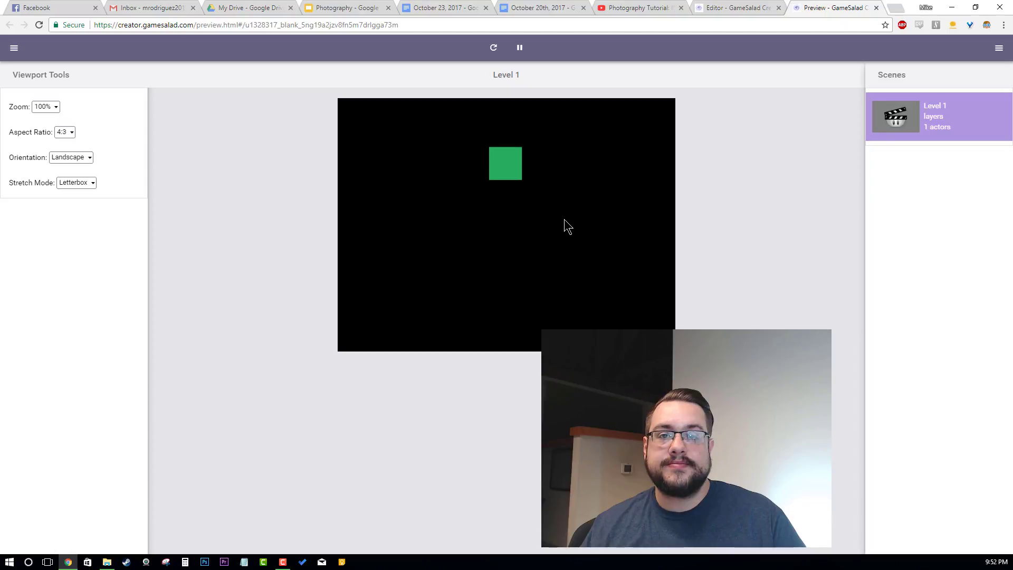
pyautogui.press('Up')
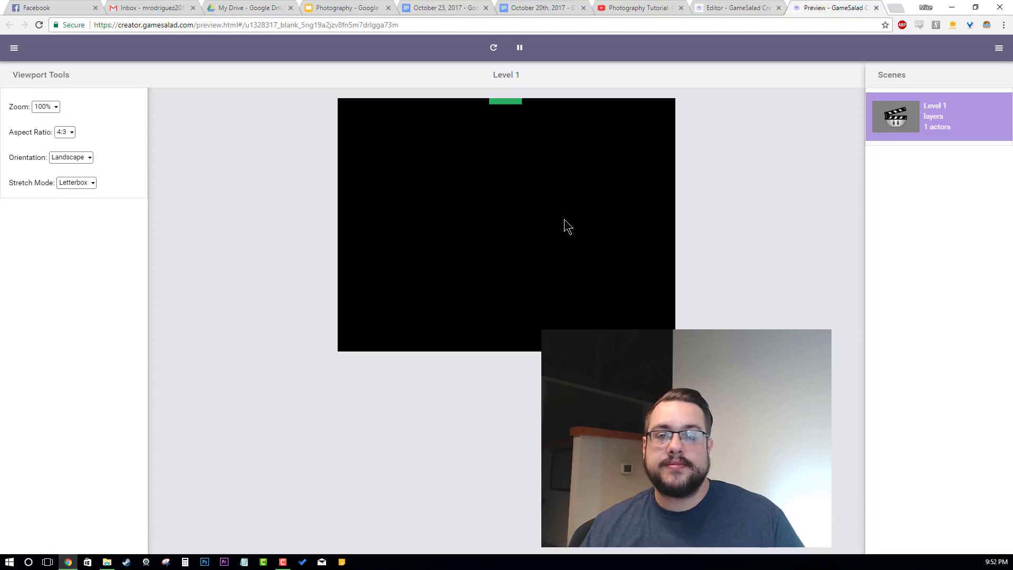
# Restart and pause the previewed game, and close the preview to return to the editor.
pyautogui.click(495, 48)
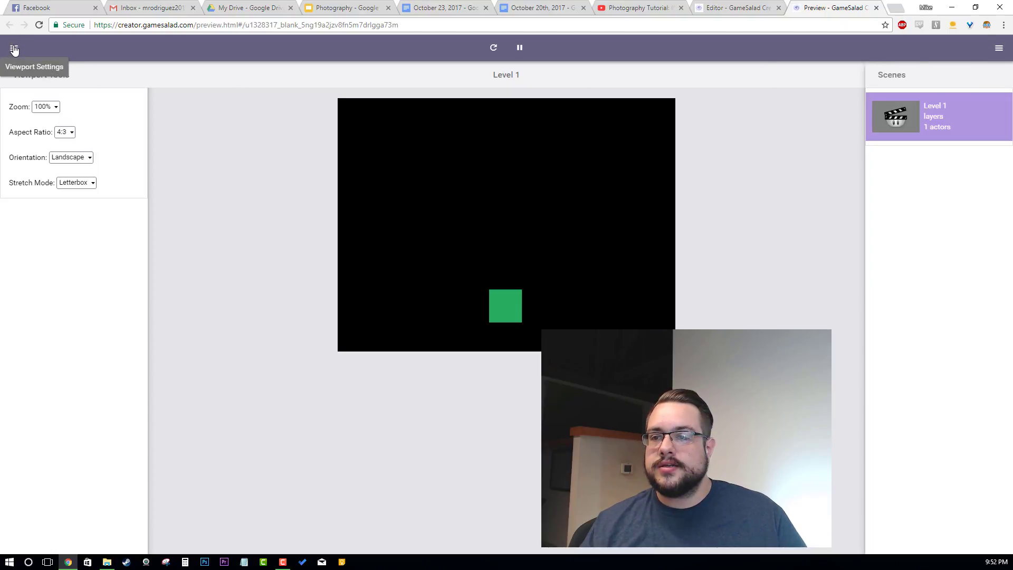
pyautogui.click(520, 48)
pyautogui.click(521, 55)
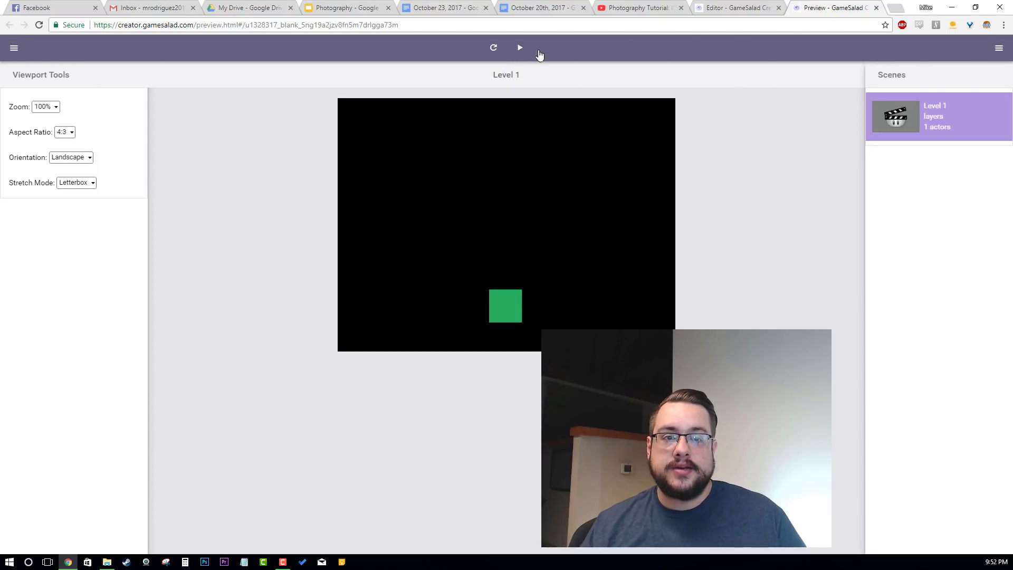
pyautogui.click(876, 8)
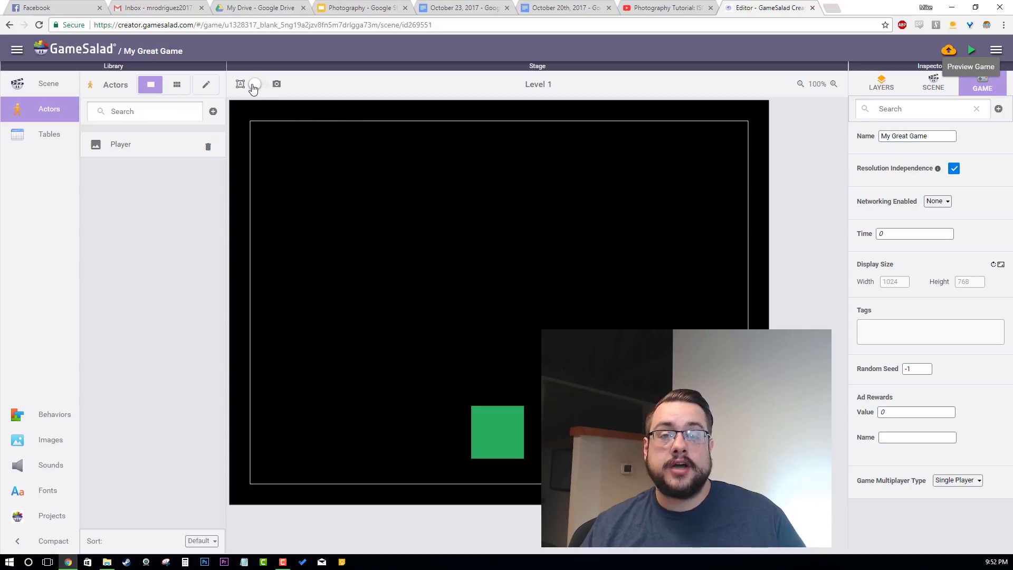
# Open the Player instance's locked logic stack for inspection and return to the Level 1 scene.
pyautogui.click(487, 431)
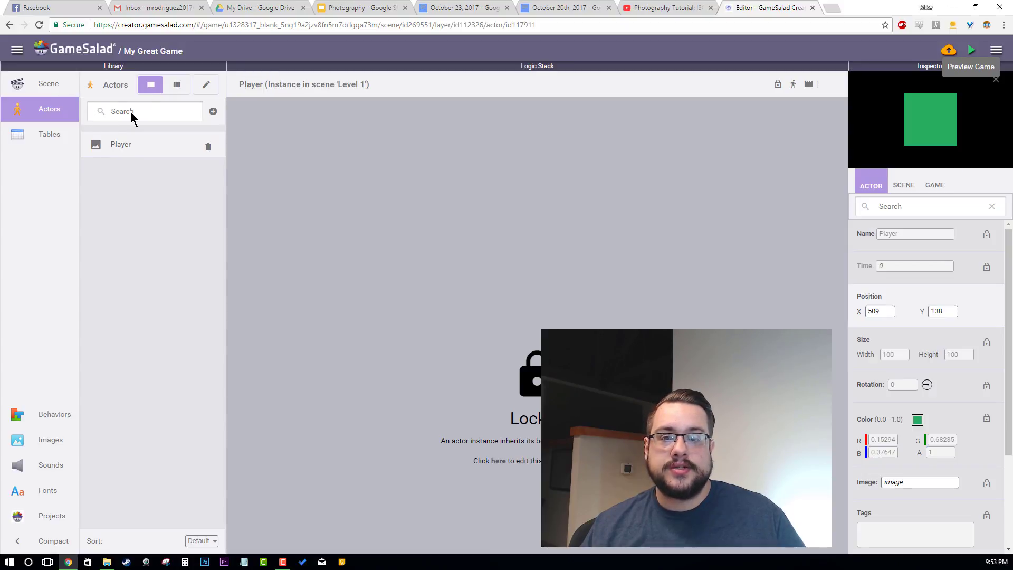
pyautogui.click(50, 84)
pyautogui.click(148, 157)
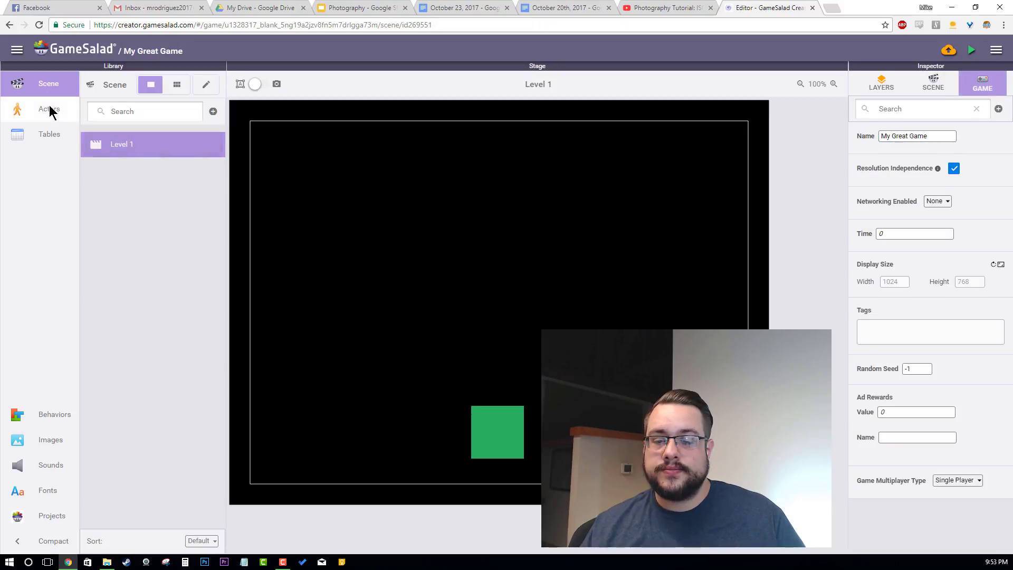
# Move the Player instance around the scene, place it at about X 505, Y 128, and deselect it.
pyautogui.click(485, 420)
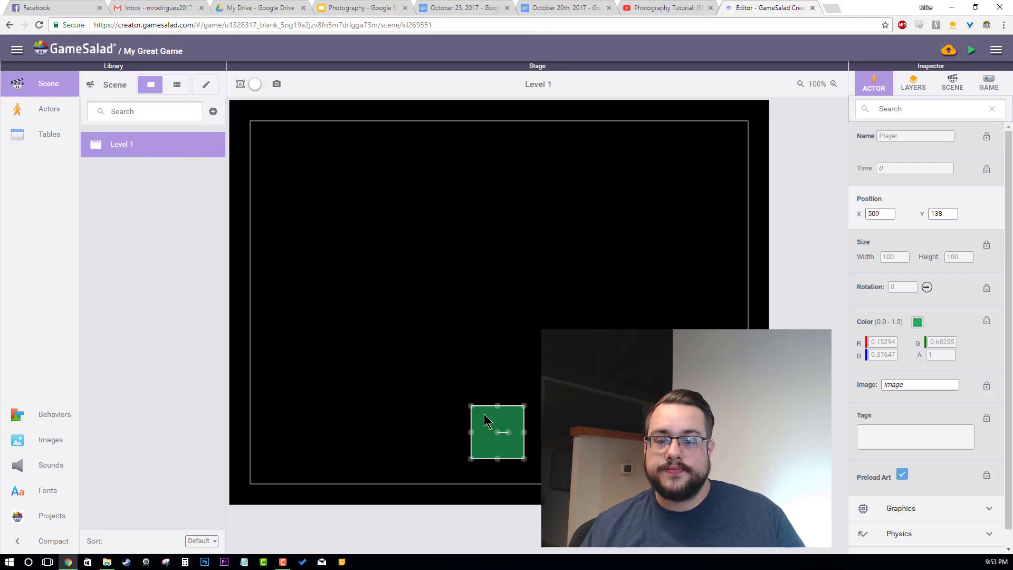
pyautogui.moveTo(469, 419); pyautogui.dragTo(412, 289)
pyautogui.moveTo(564, 289); pyautogui.dragTo(495, 452)
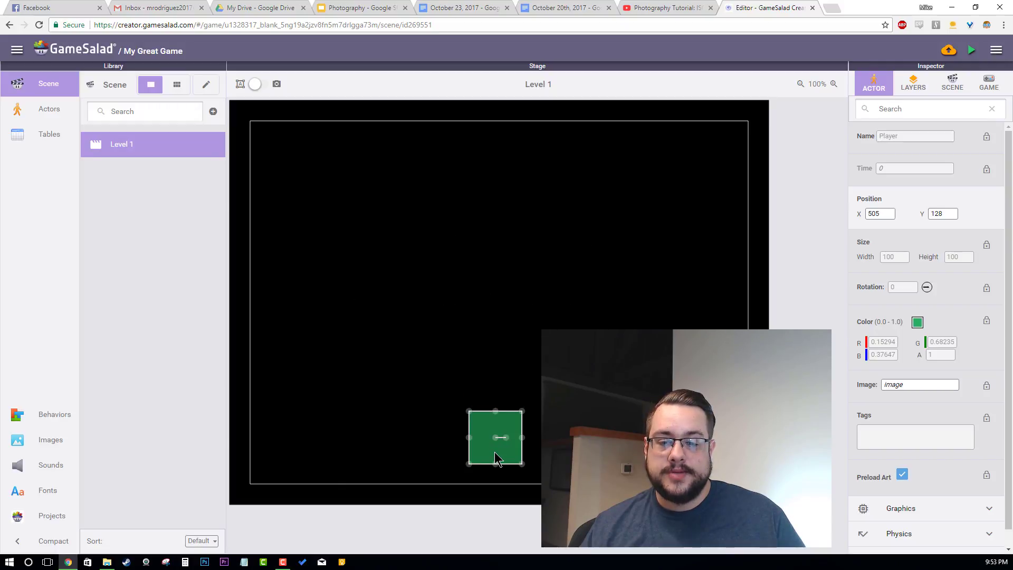
pyautogui.click(495, 360)
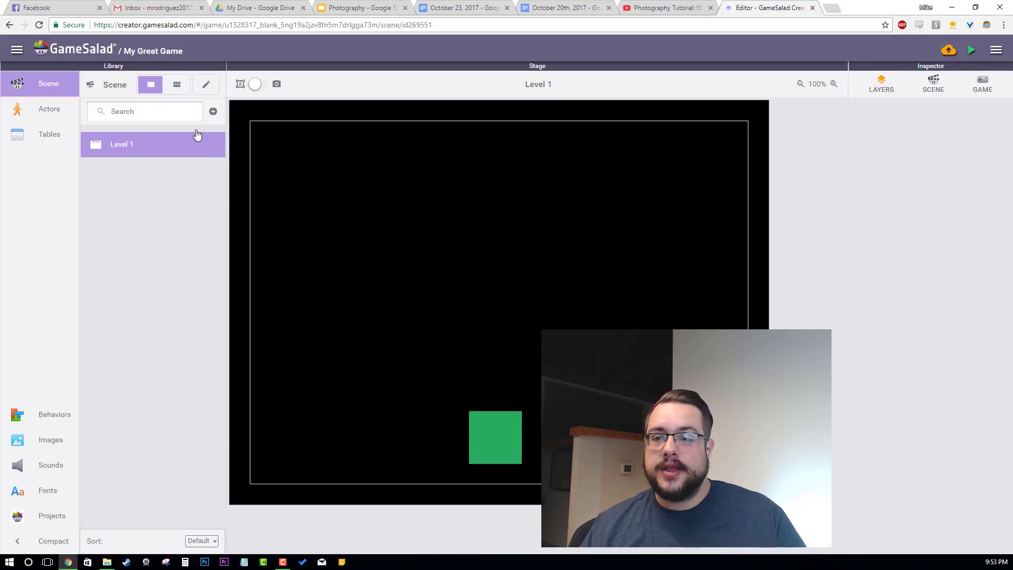
# Turn on camera editing, shrink the camera frame to a small, nearly square area mid-scene above the Player, and leave camera editing.
pyautogui.click(256, 86)
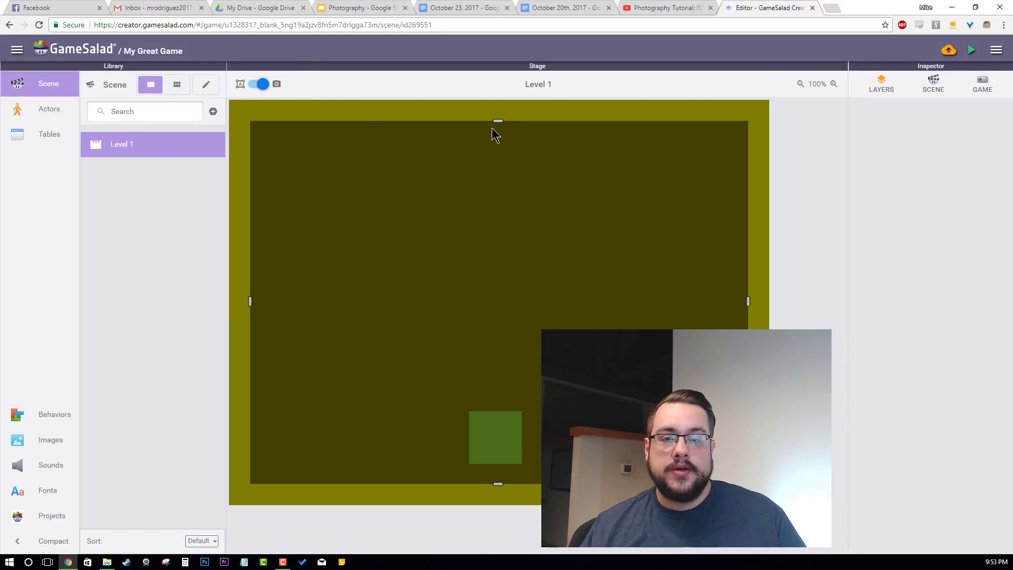
pyautogui.moveTo(497, 122); pyautogui.dragTo(488, 233)
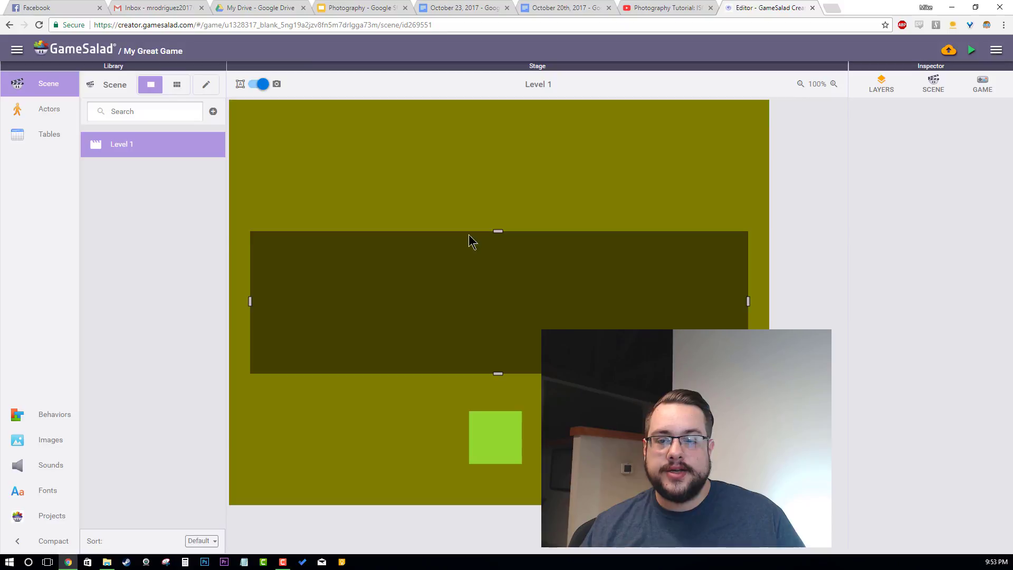
pyautogui.moveTo(248, 299); pyautogui.dragTo(432, 304)
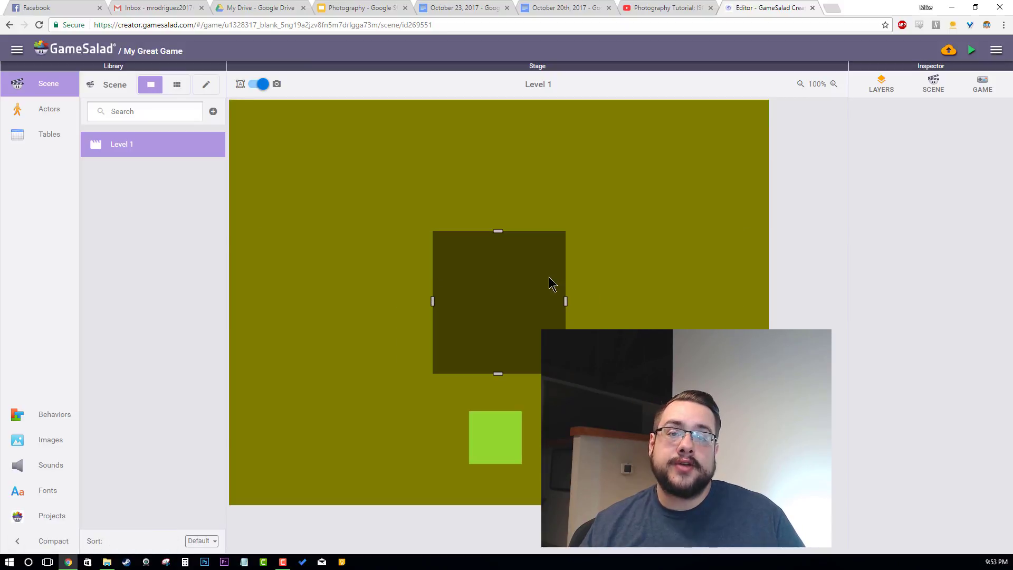
pyautogui.click(253, 86)
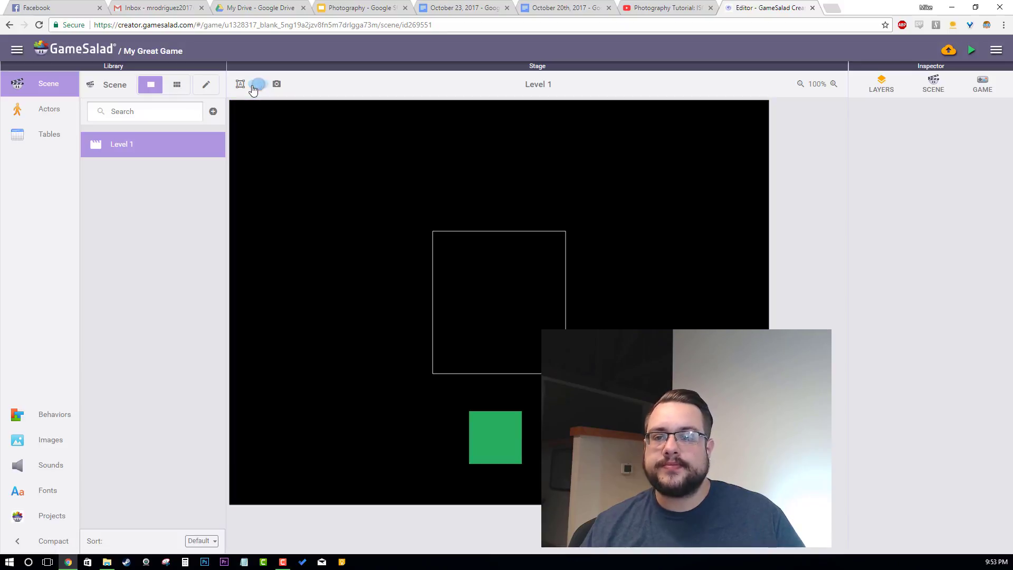
# Reposition the Player instance below the camera frame, at about X 521, Y 116.
pyautogui.click(499, 423)
pyautogui.moveTo(484, 423)
pyautogui.mouseDown()
pyautogui.moveTo(491, 376)
pyautogui.moveTo(492, 429)
pyautogui.mouseUp()
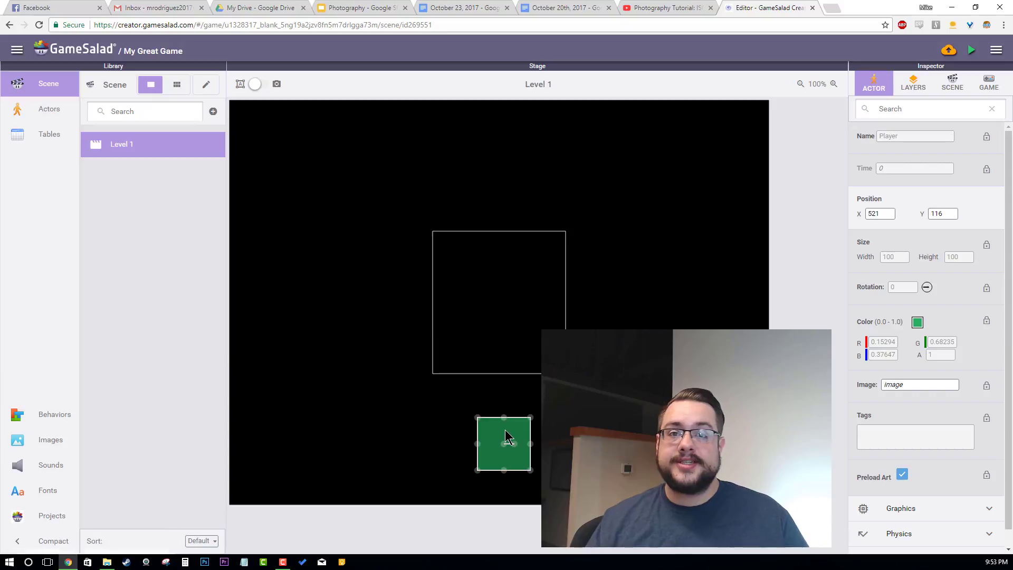